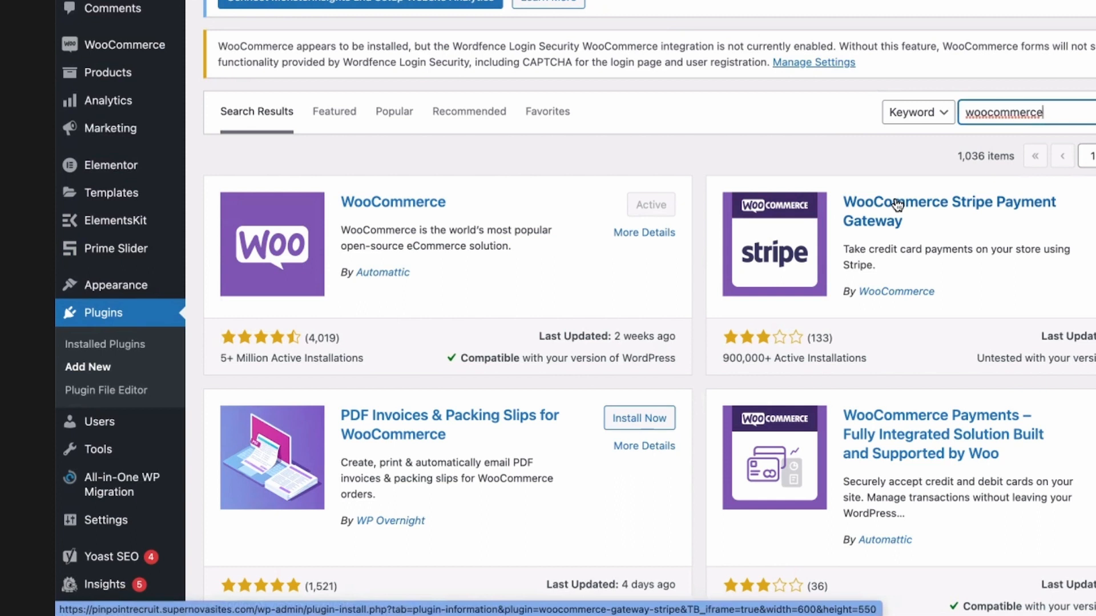
Look over the WooCommerce plugin search results and open the WooCommerce store settings.
scroll(644, 289, down, 6)
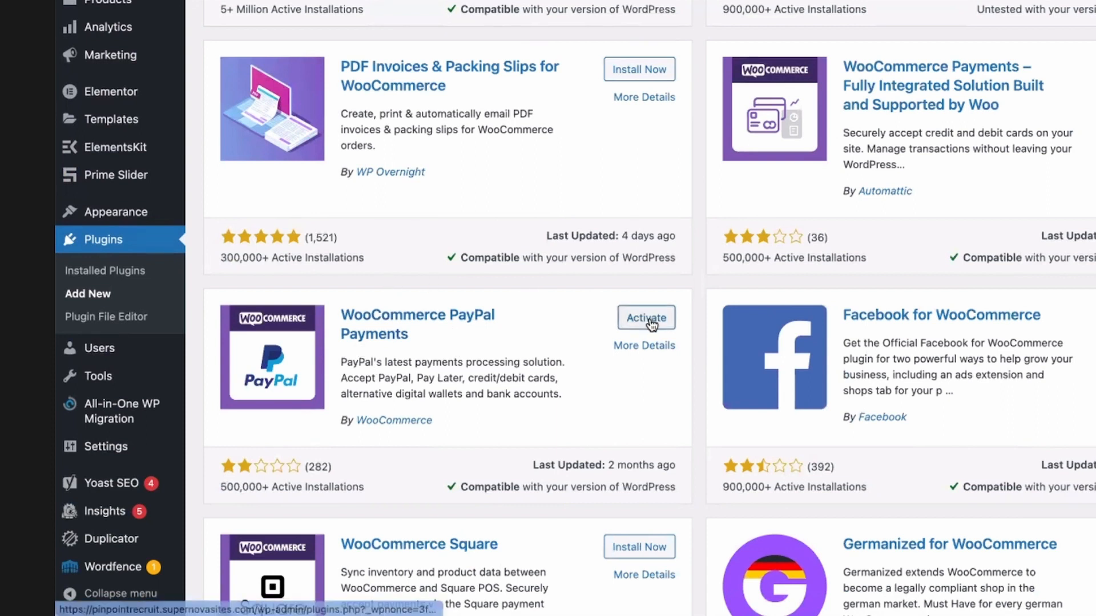
scroll(601, 308, up, 7)
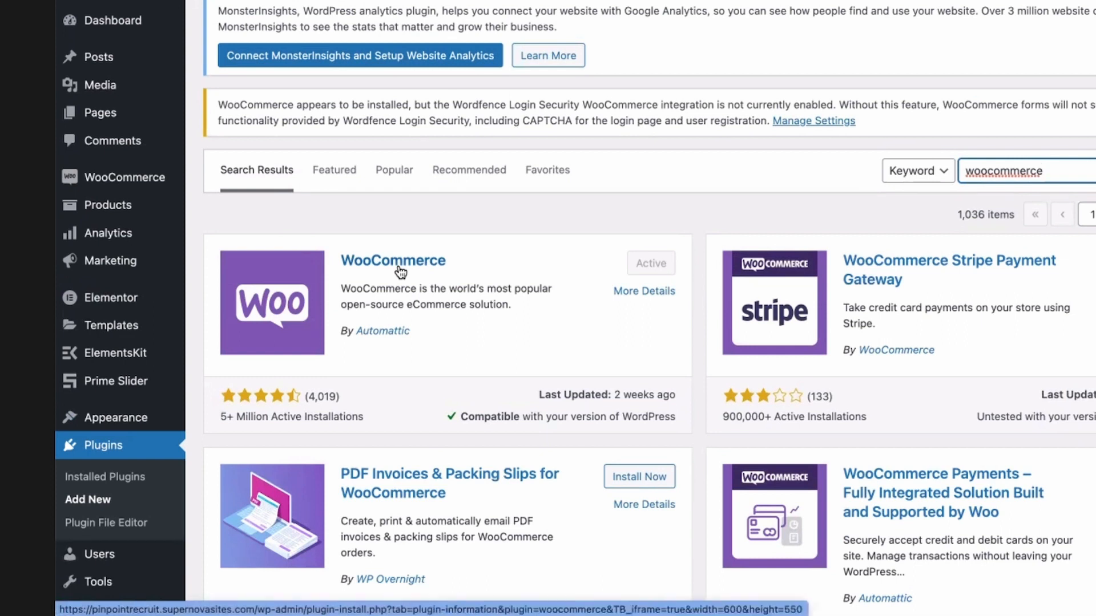
scroll(137, 188, up, 2)
mouse_move(137, 183)
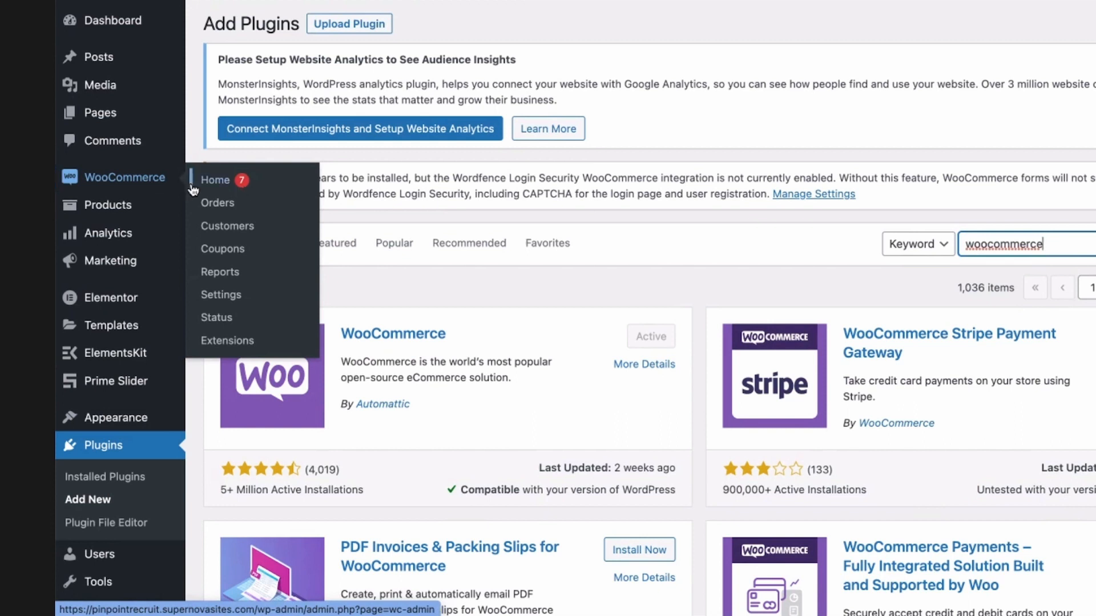
click(207, 296)
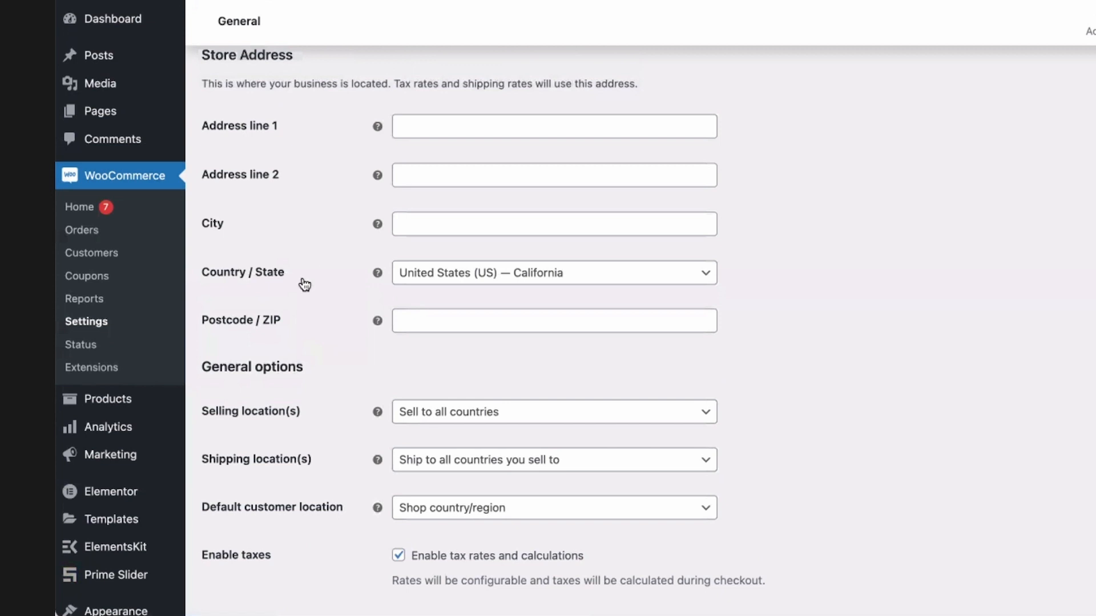
Keep the selling location at Sell to all countries and save the general store settings.
scroll(309, 388, down, 5)
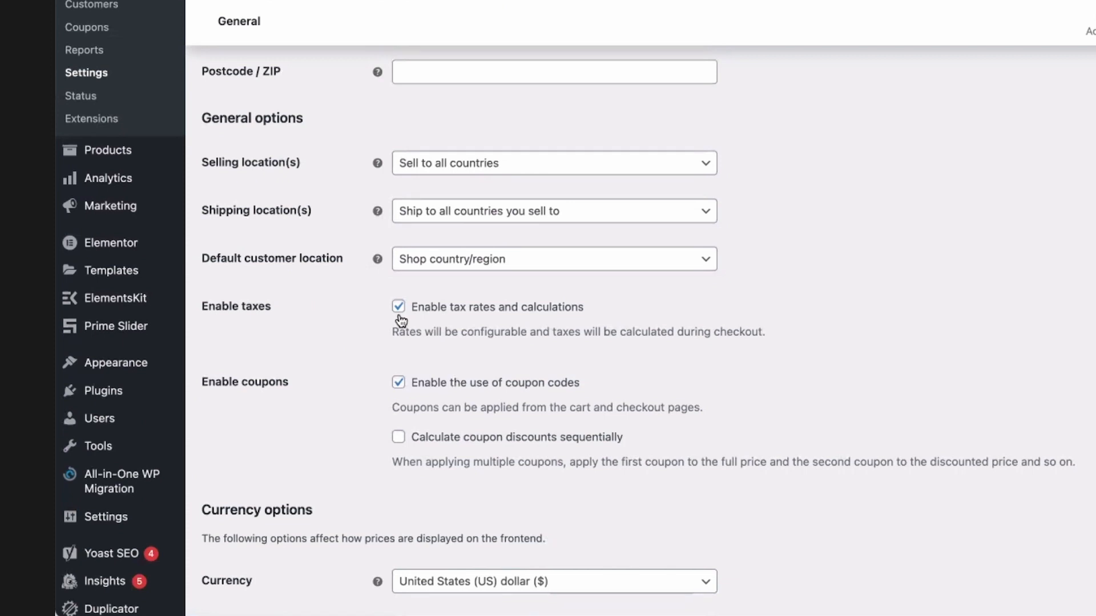
click(449, 170)
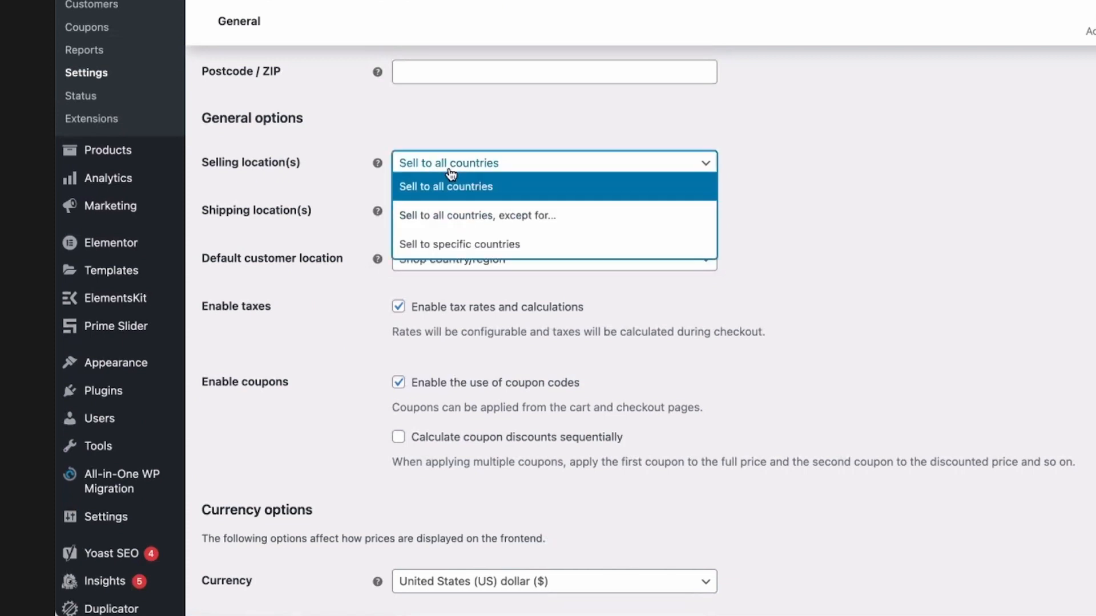
click(434, 127)
click(424, 219)
click(331, 318)
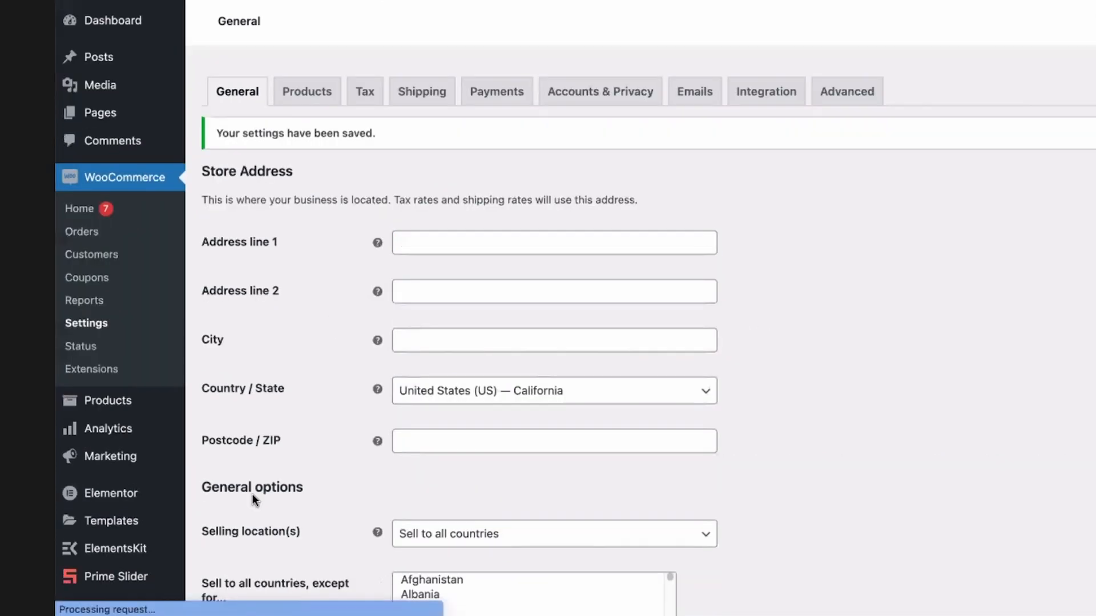
scroll(252, 494, down, 6)
scroll(320, 438, up, 10)
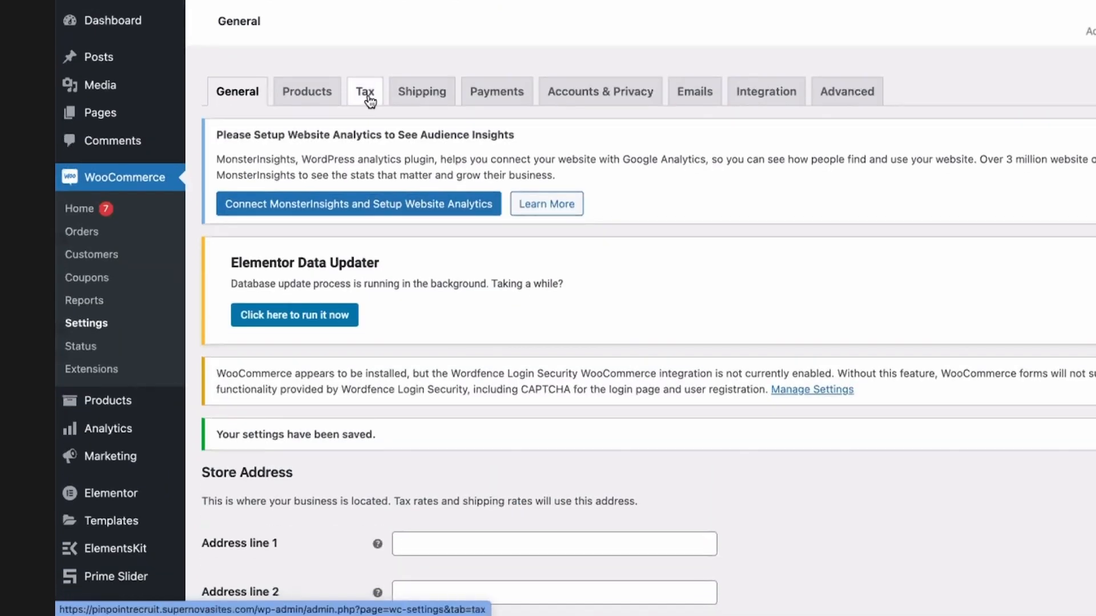
Open the store's tax settings and review the shipping tax class choices.
click(366, 93)
scroll(291, 155, down, 6)
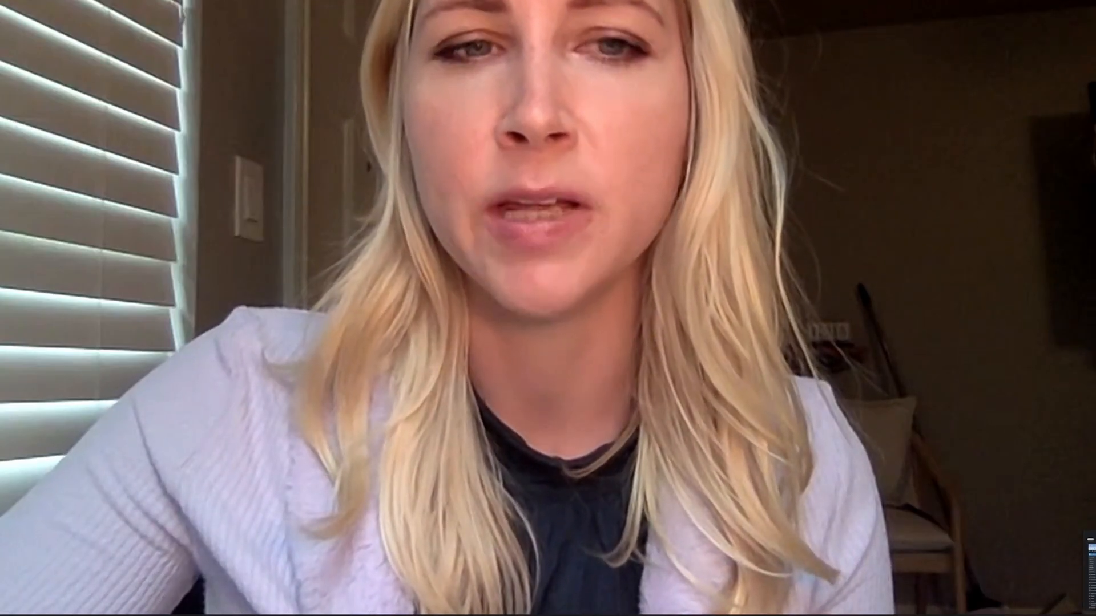
drag(1095, 550, 713, 615)
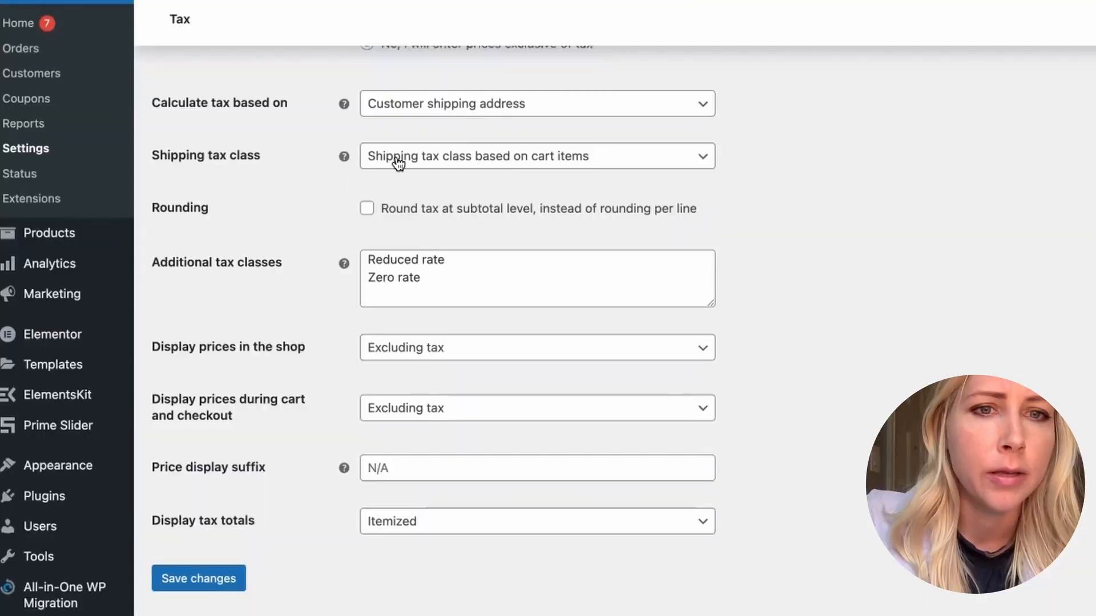
click(375, 160)
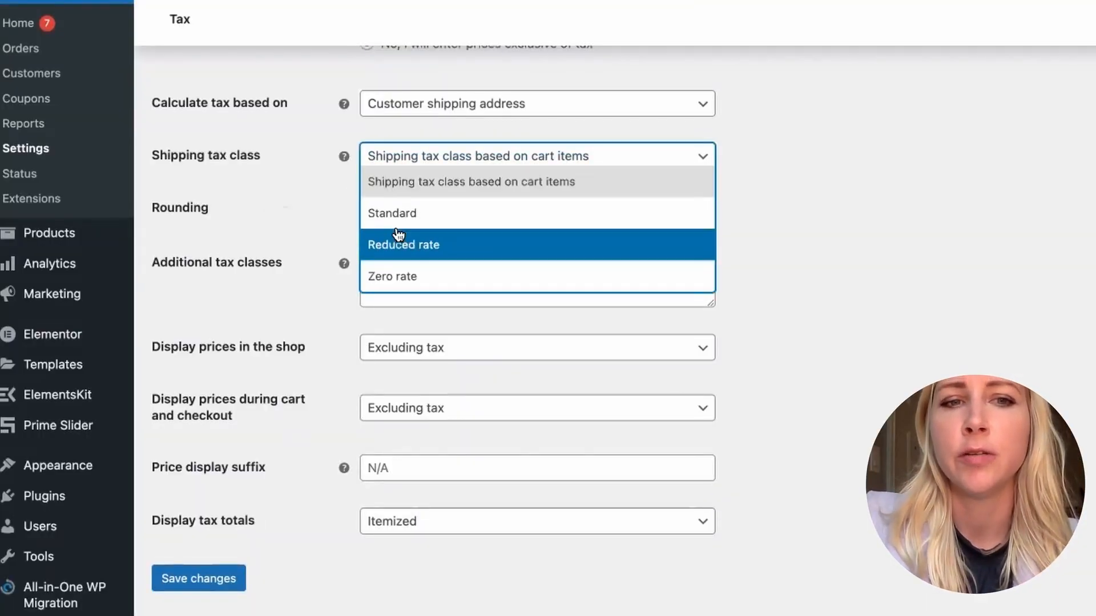
click(308, 213)
scroll(308, 212, up, 1)
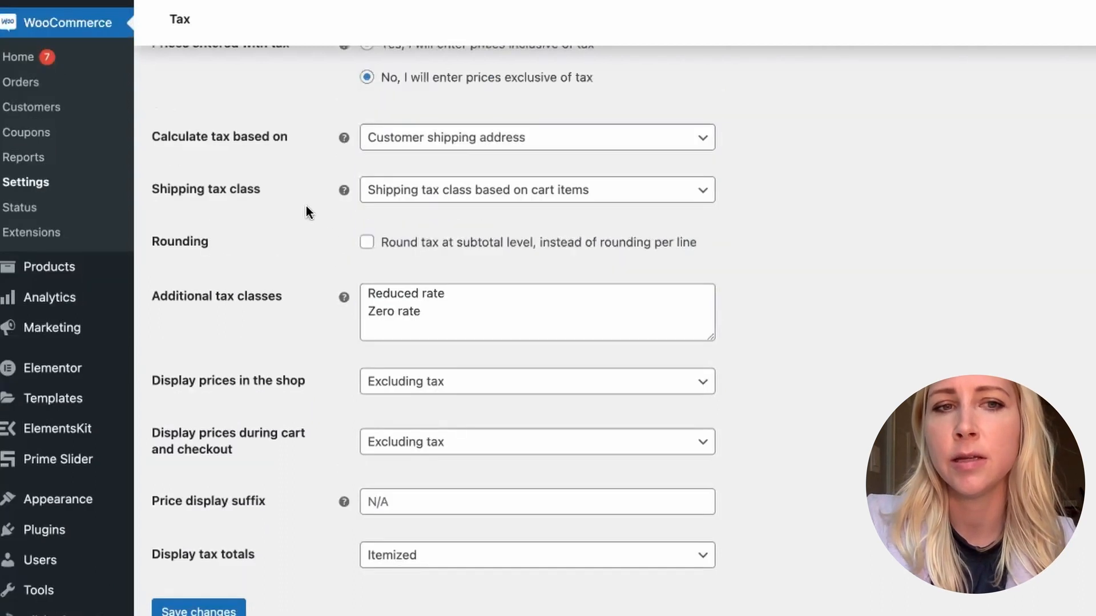
scroll(306, 212, up, 5)
Choose Excluding tax for how prices are displayed during cart and checkout.
scroll(289, 301, down, 1)
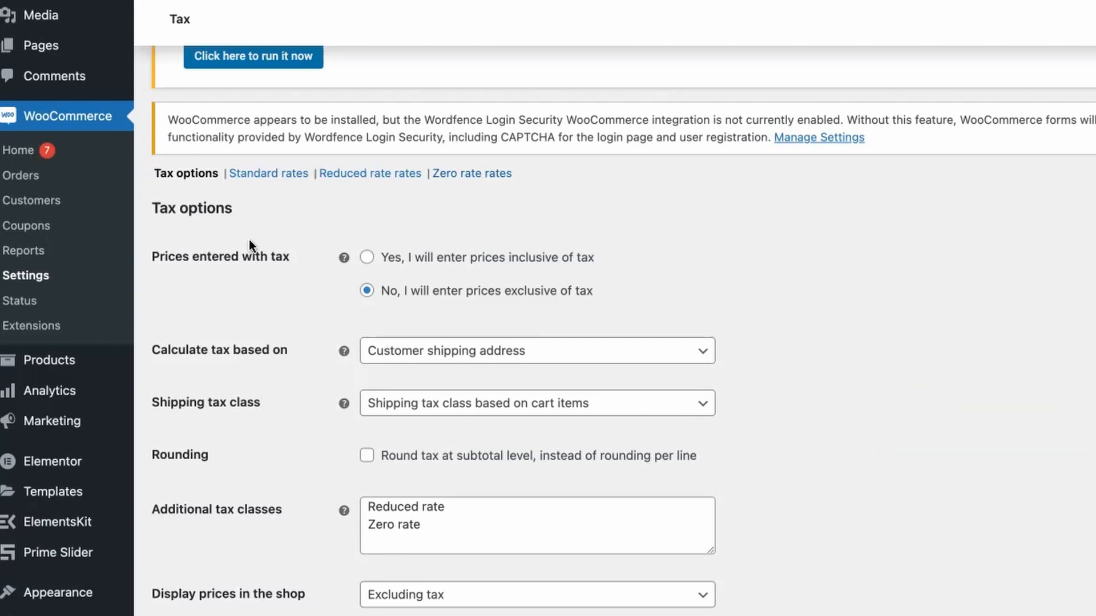
scroll(249, 239, down, 5)
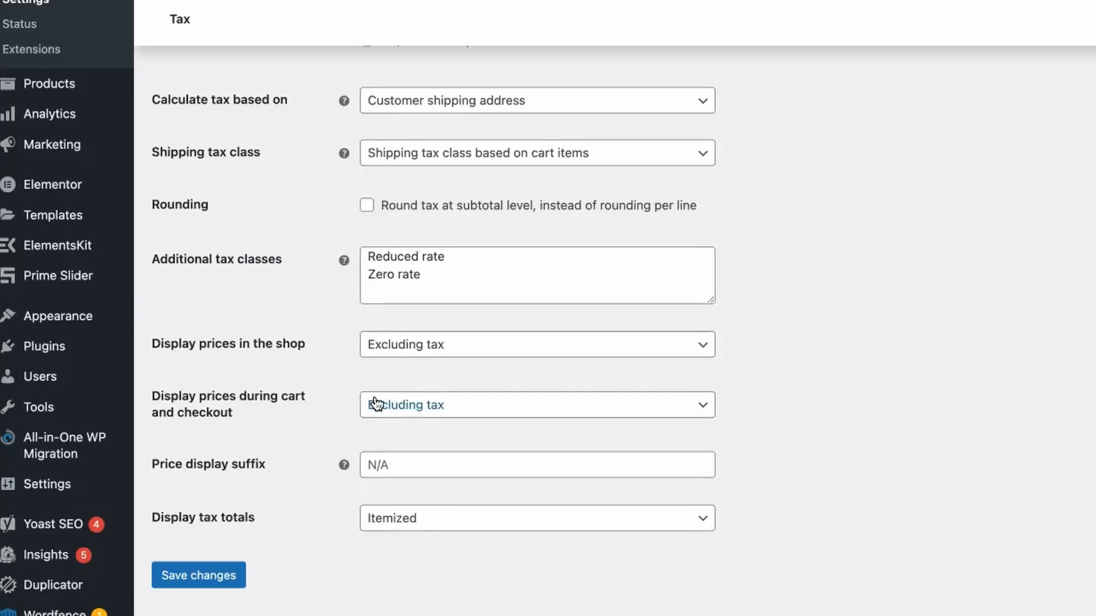
click(403, 419)
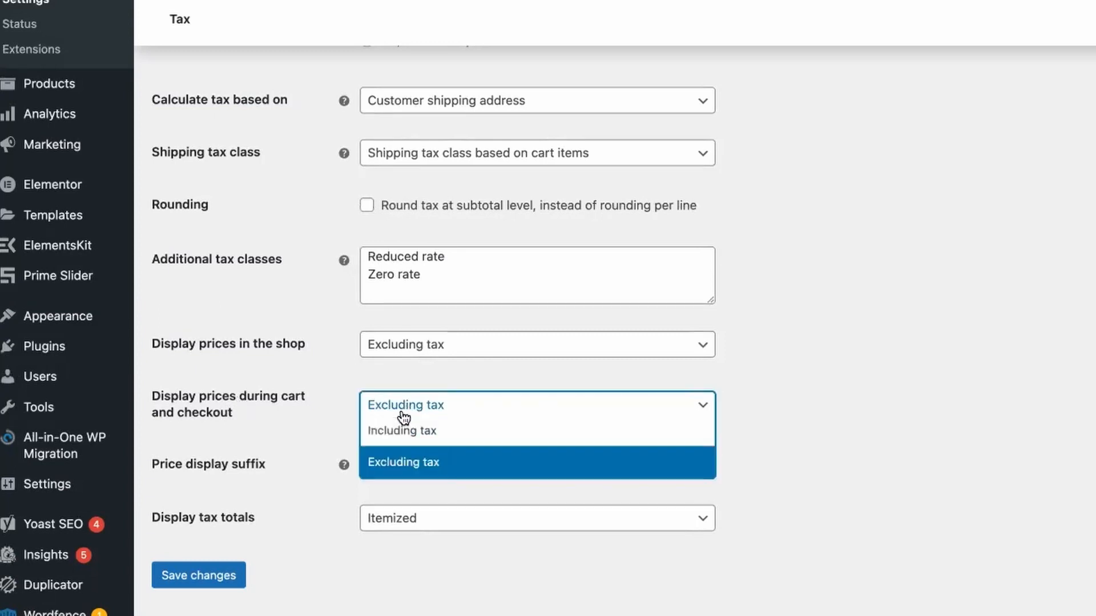
click(398, 464)
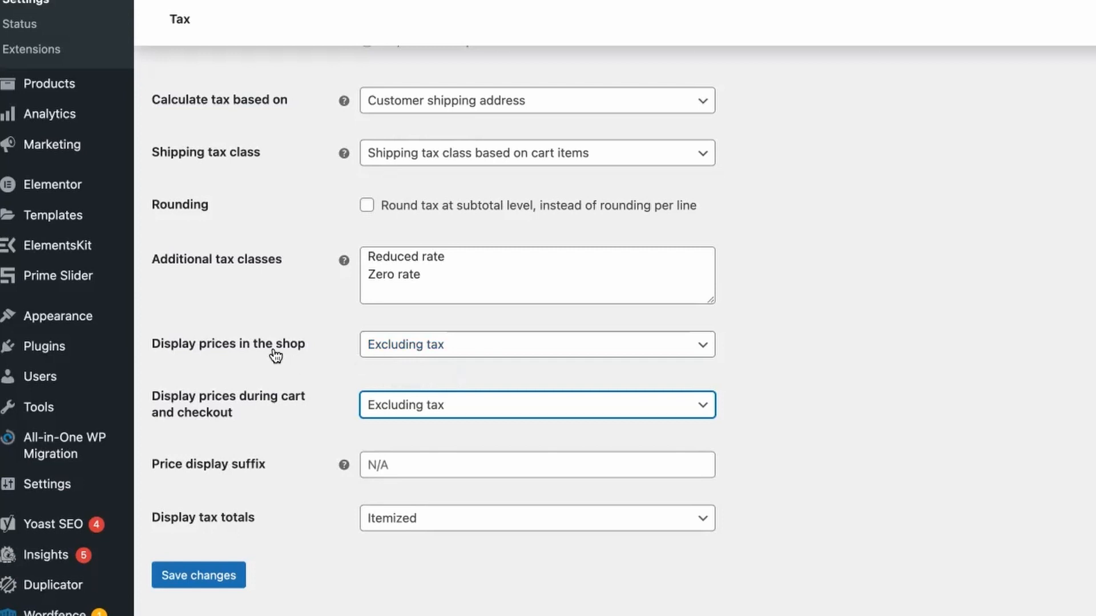
click(399, 408)
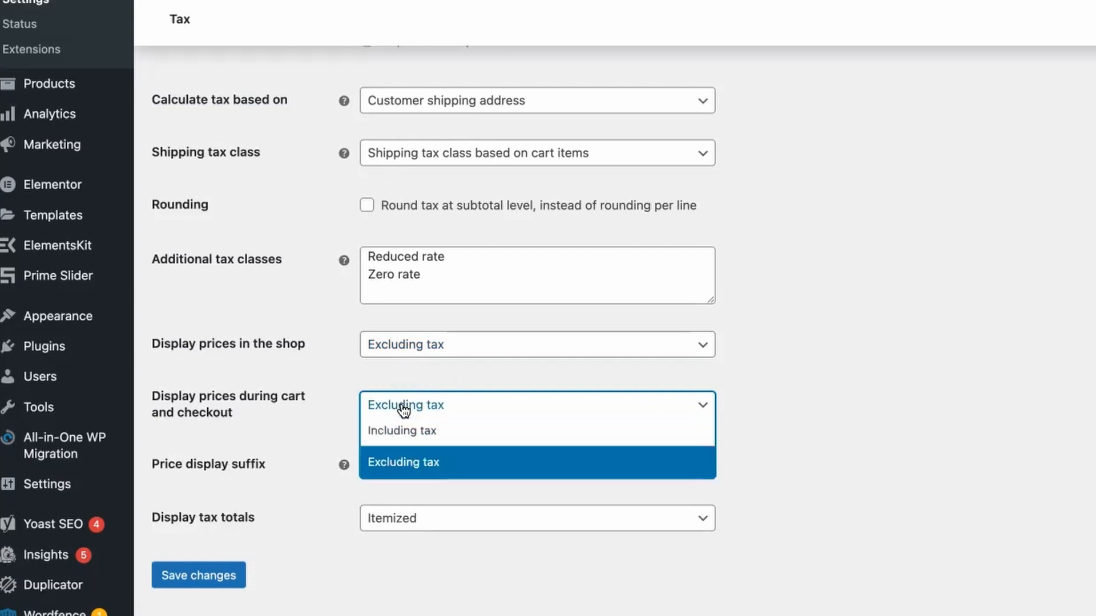
click(390, 468)
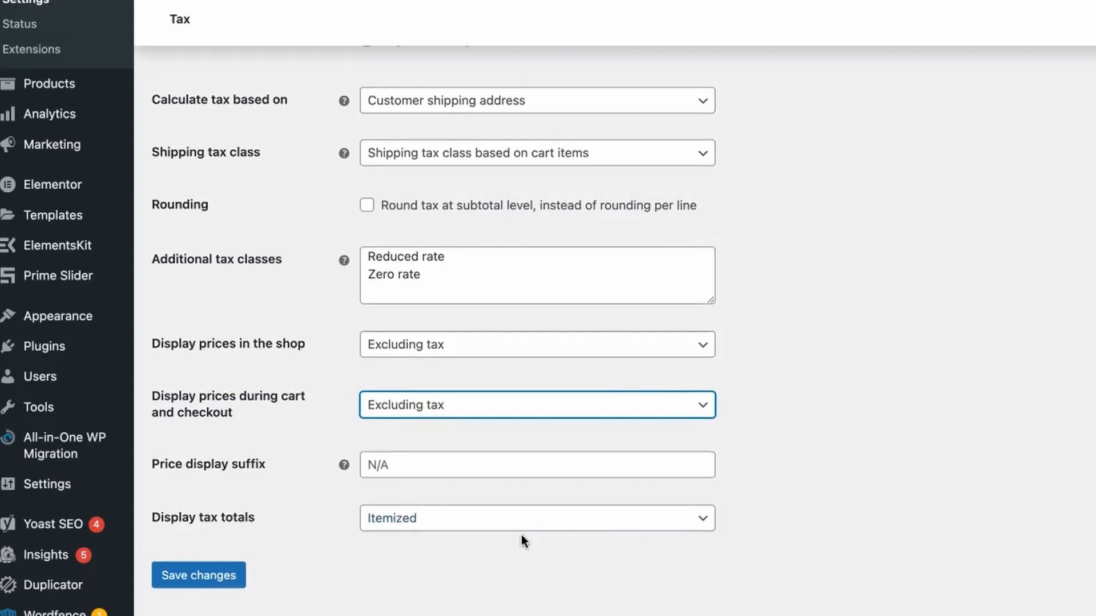
Choose Itemized for the display of tax totals and save the tax settings.
click(393, 519)
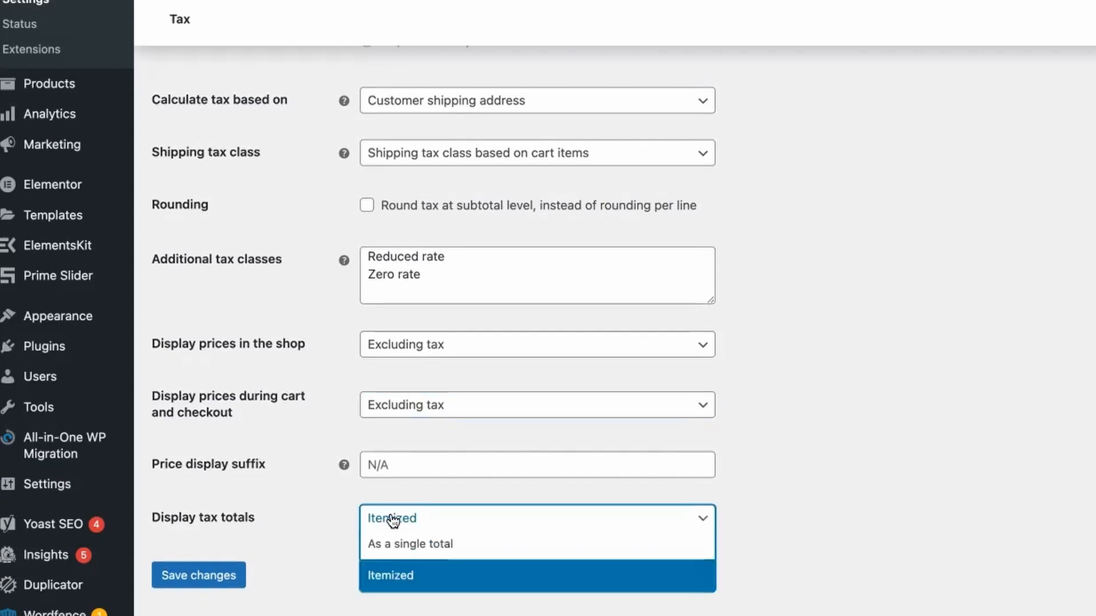
click(422, 577)
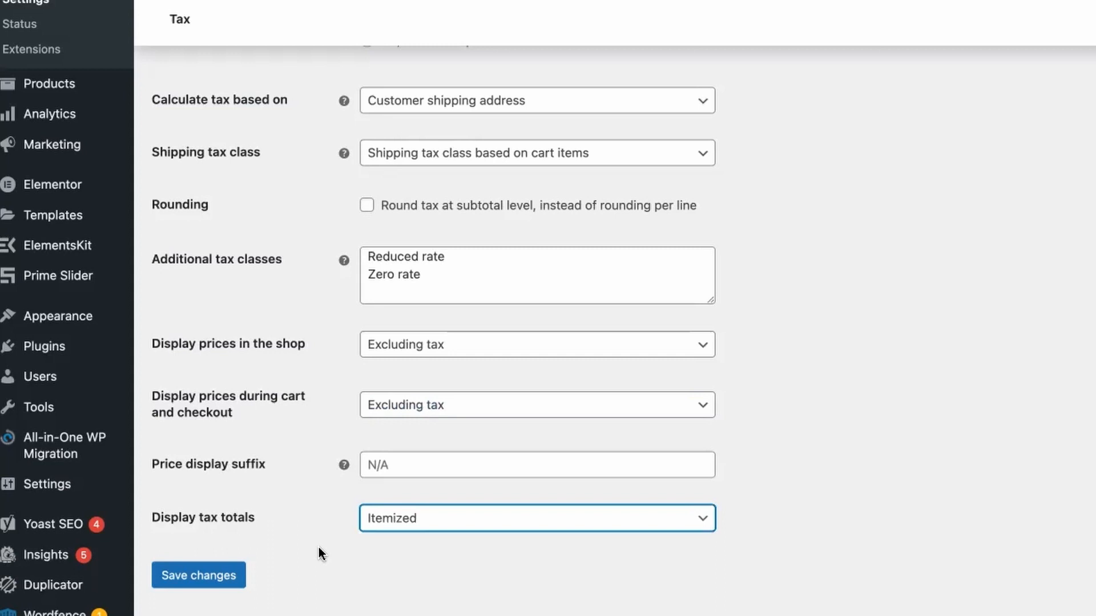
scroll(315, 537, up, 1)
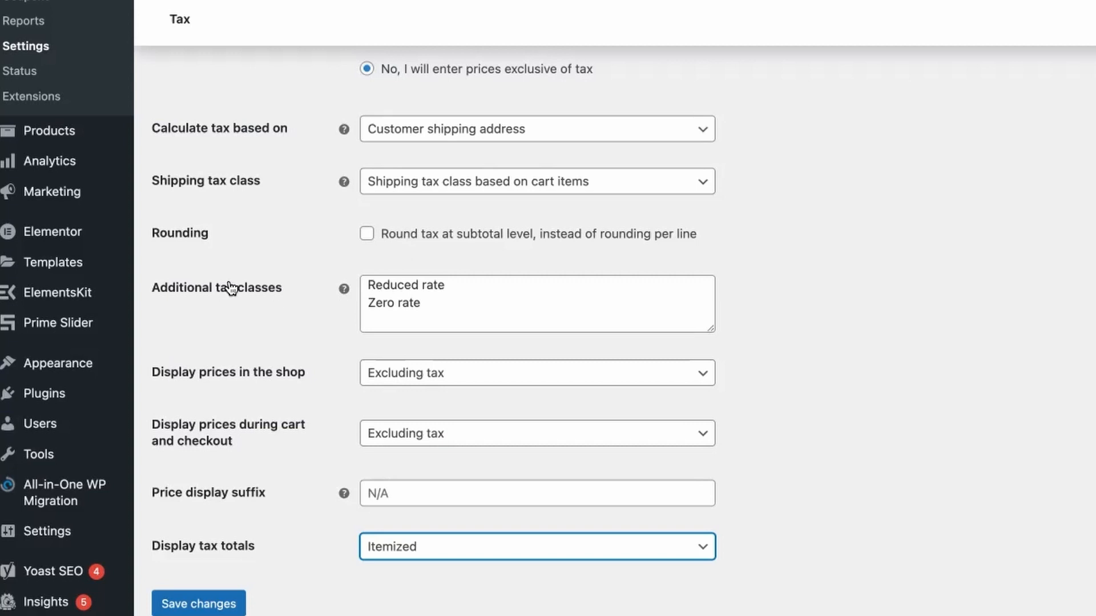
scroll(234, 257, up, 1)
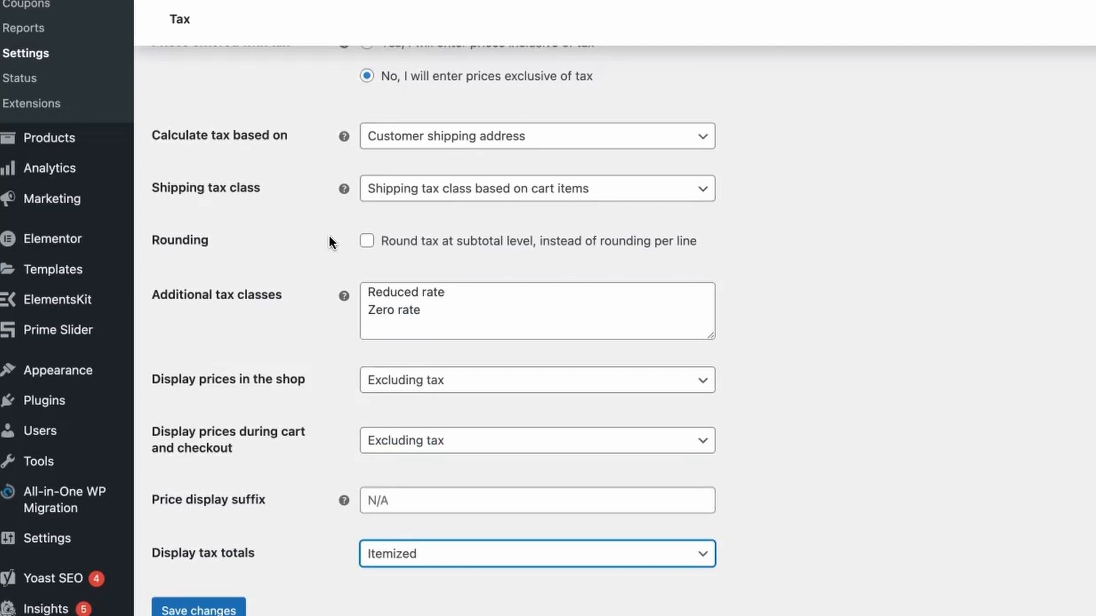
scroll(329, 243, down, 2)
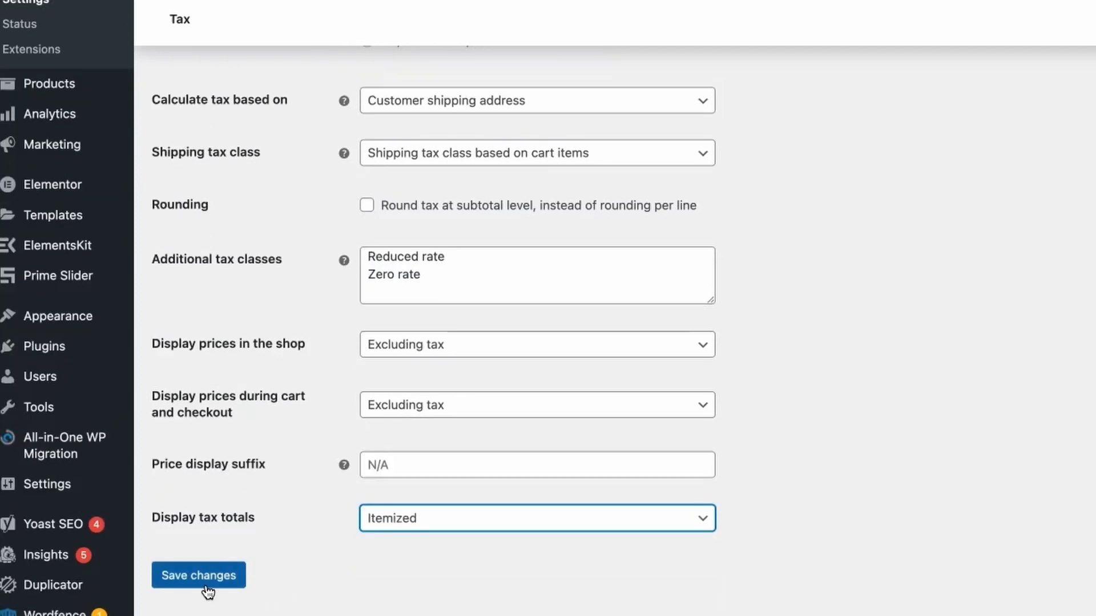
click(209, 581)
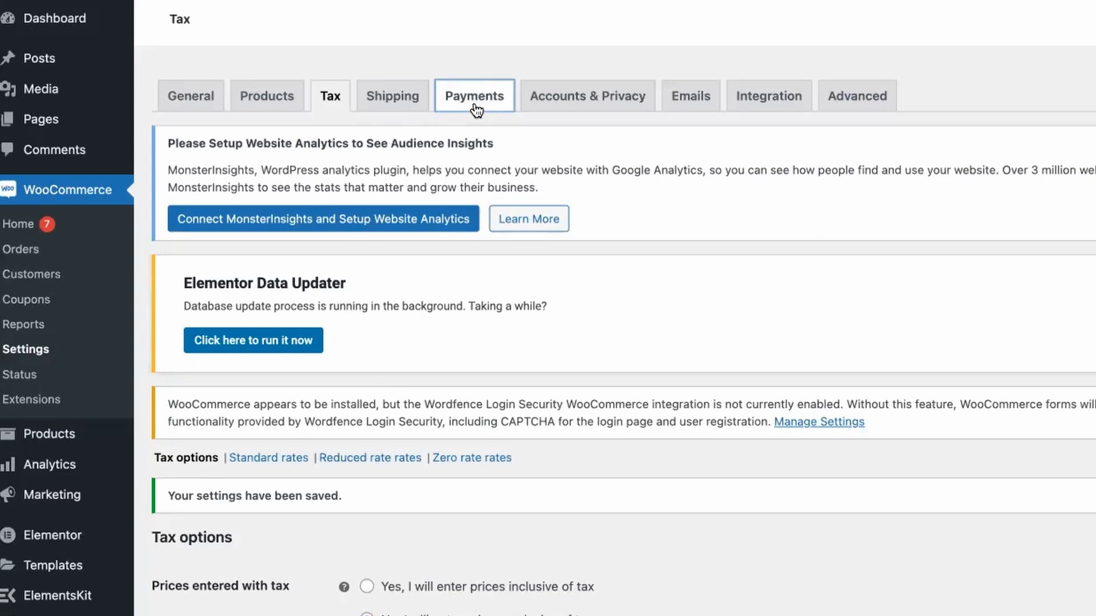
Open the payment settings and examine the list of installed payment methods, including the Stripe options.
click(475, 97)
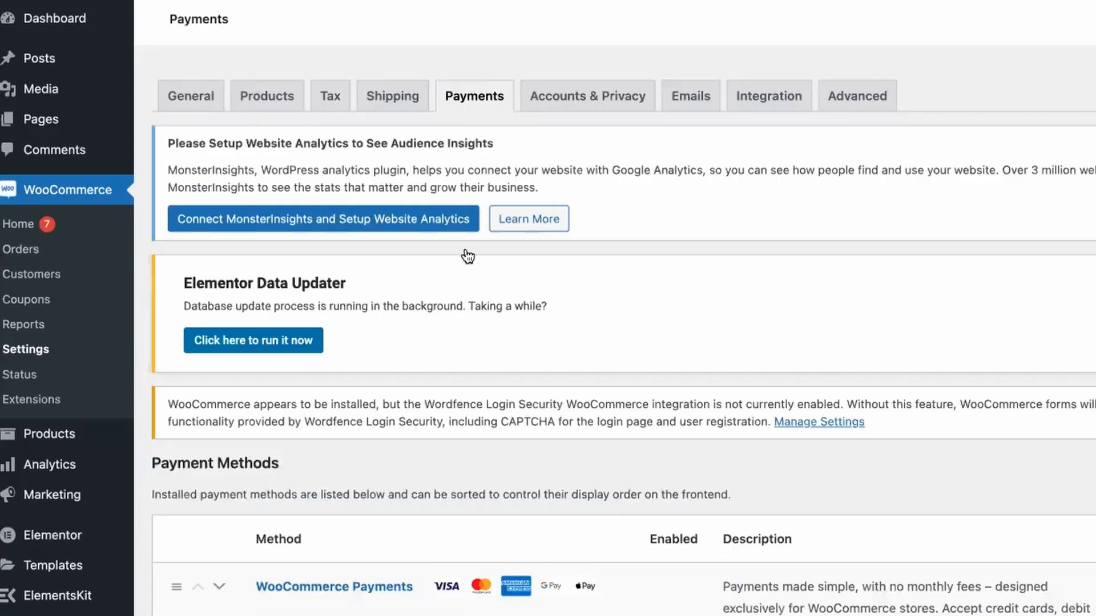
scroll(467, 257, down, 10)
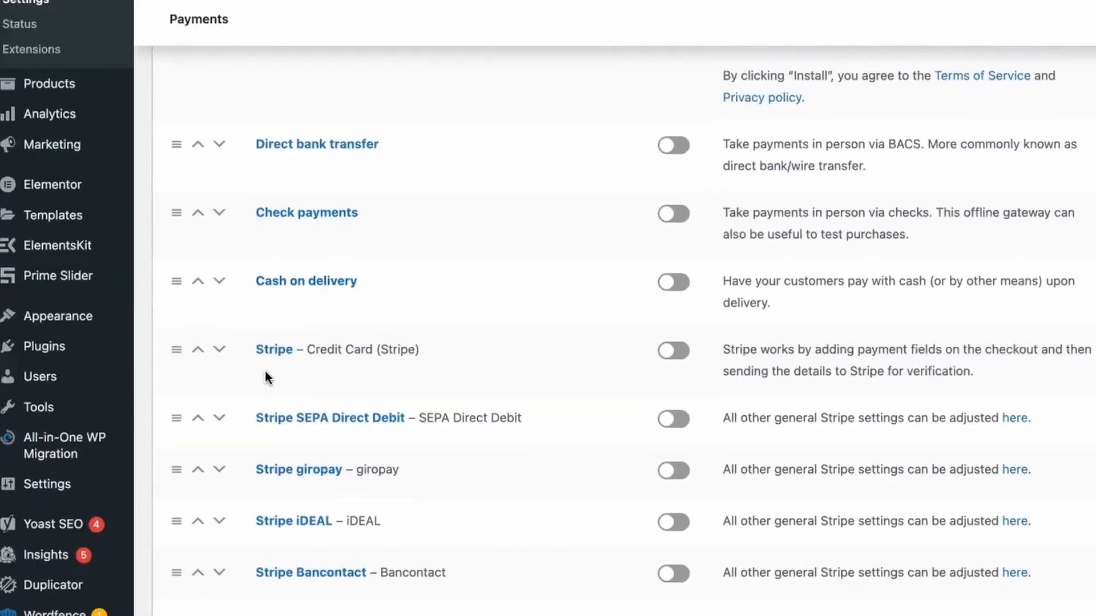
scroll(536, 339, up, 10)
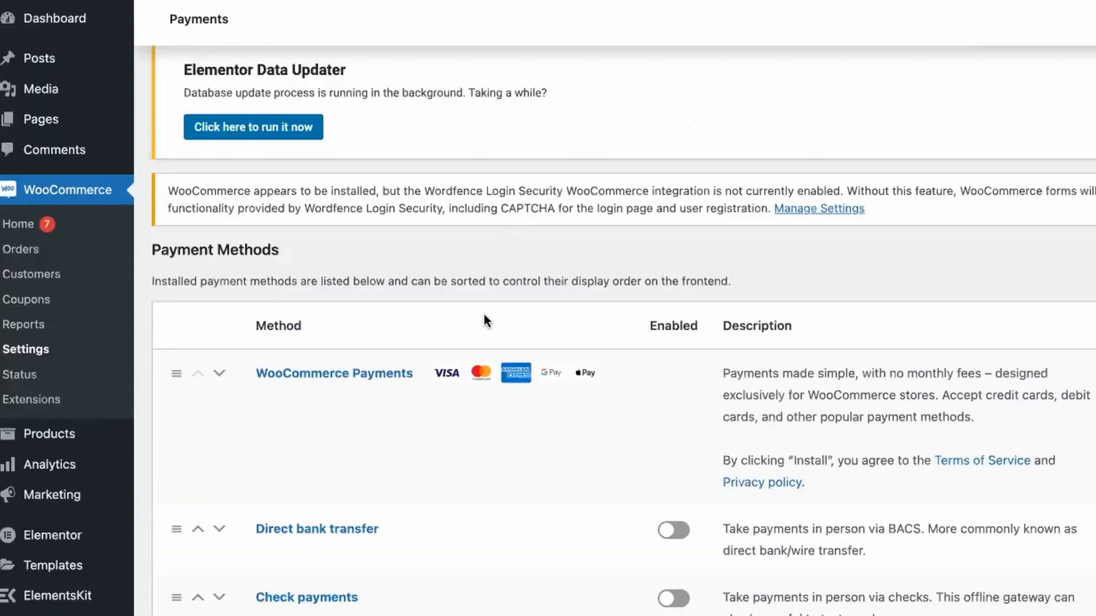
scroll(485, 318, down, 10)
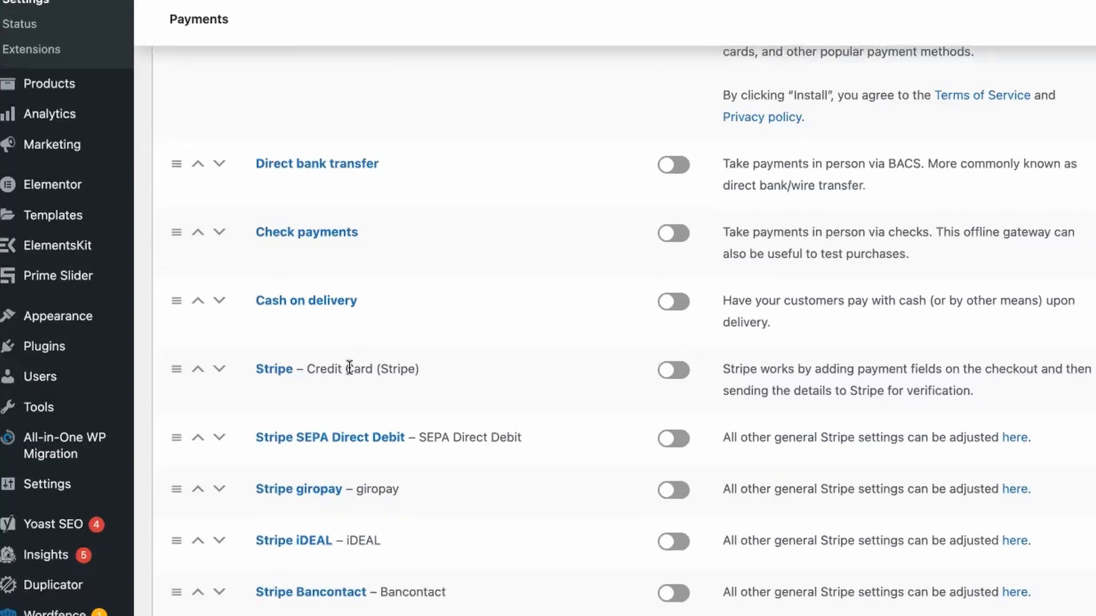
scroll(338, 391, down, 5)
scroll(330, 579, down, 3)
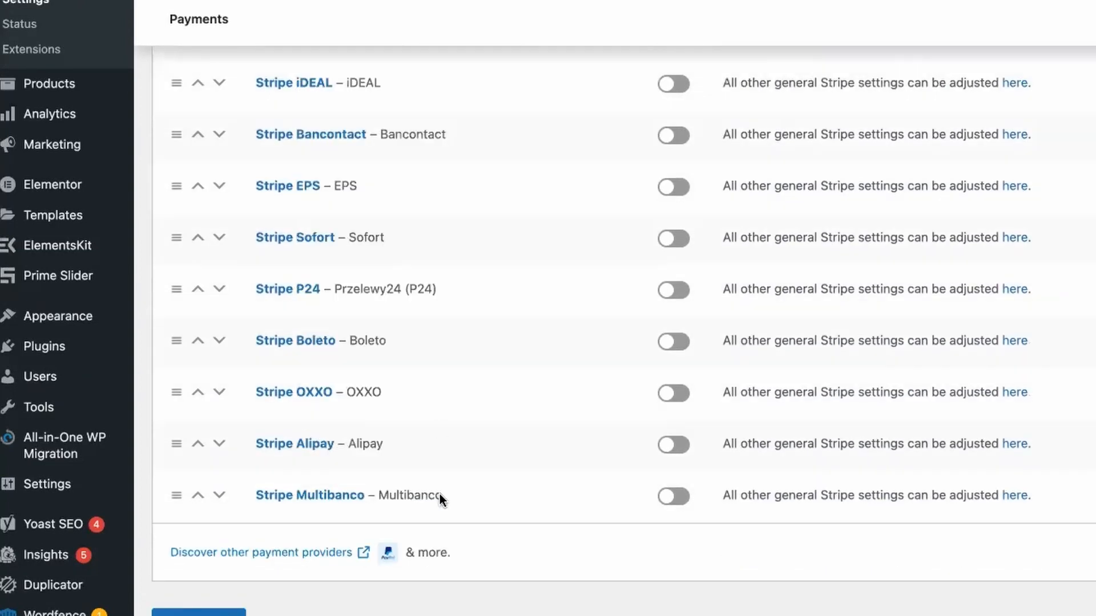
scroll(324, 407, up, 3)
scroll(327, 414, up, 8)
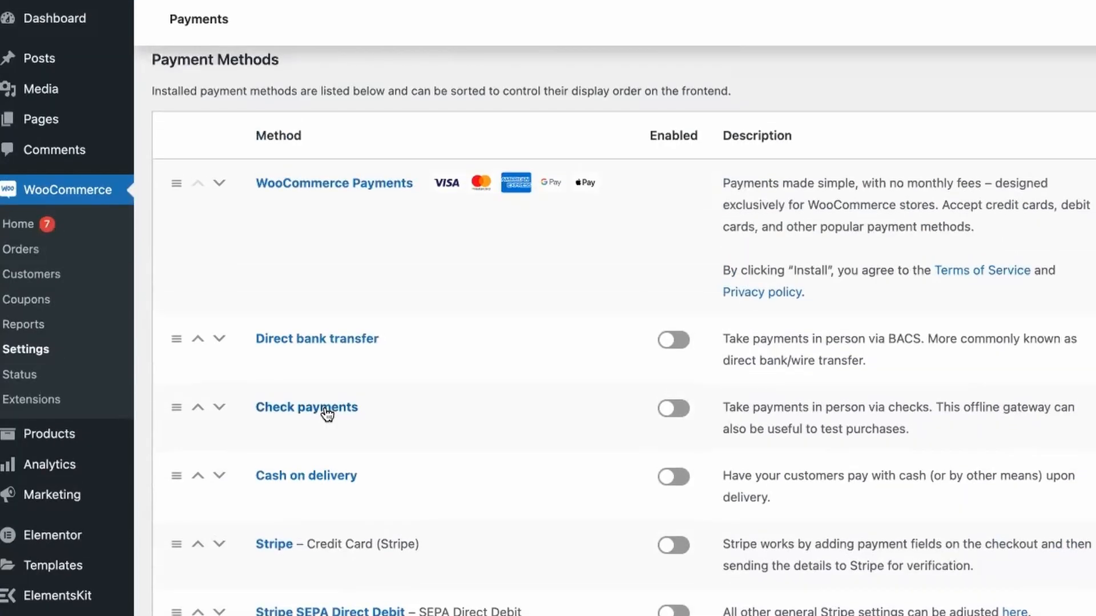
scroll(327, 414, down, 3)
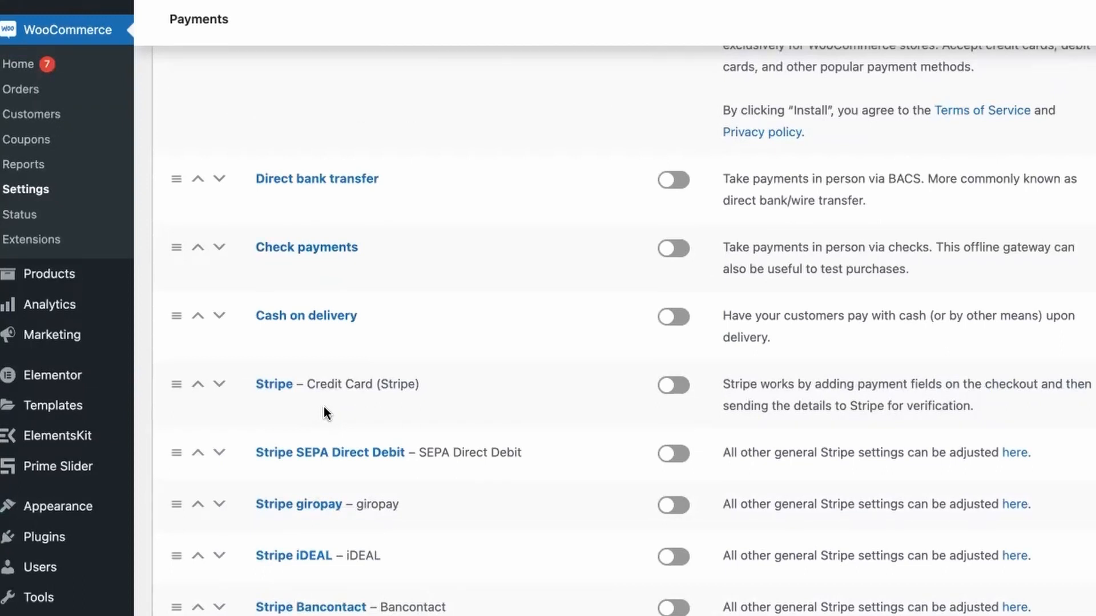
scroll(324, 406, up, 3)
scroll(323, 406, up, 5)
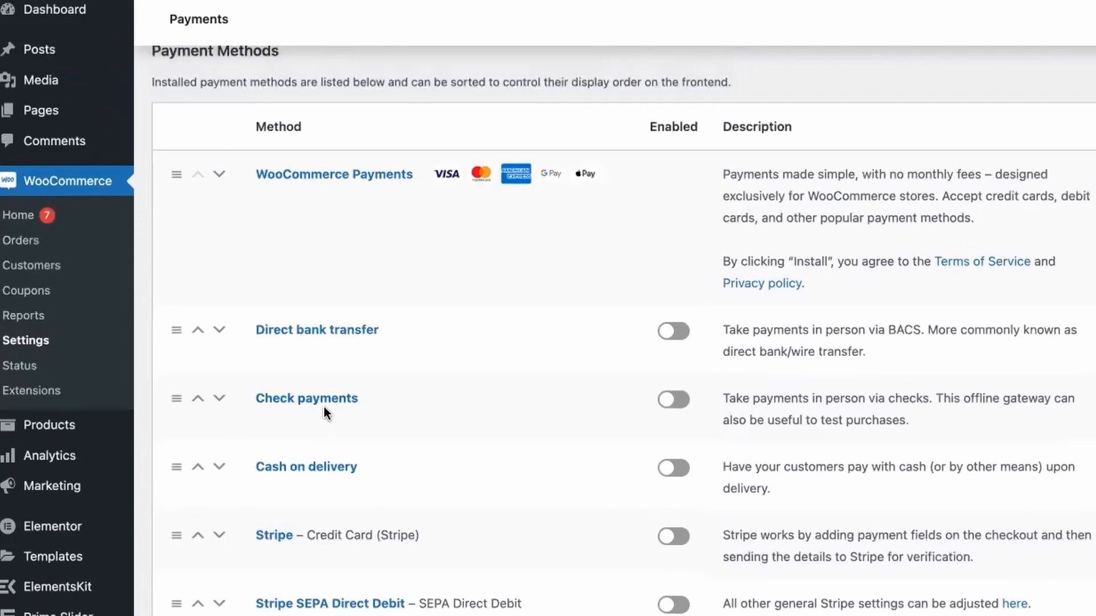
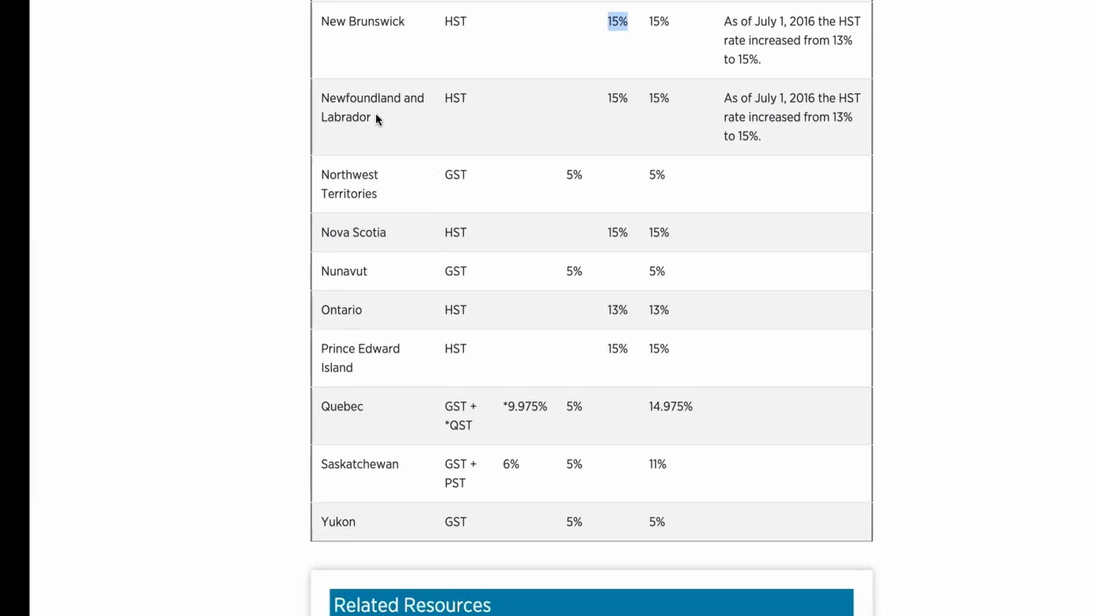
Examine the sales tax rates by province in the Retail Council of Canada table, down to Yukon.
scroll(468, 317, down, 1)
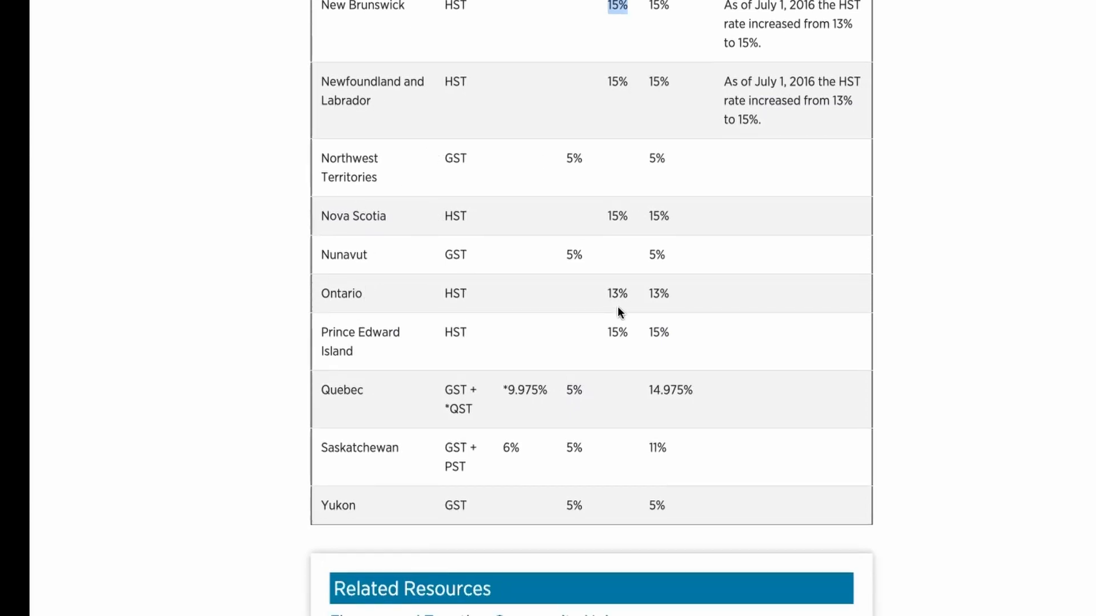
scroll(445, 305, down, 3)
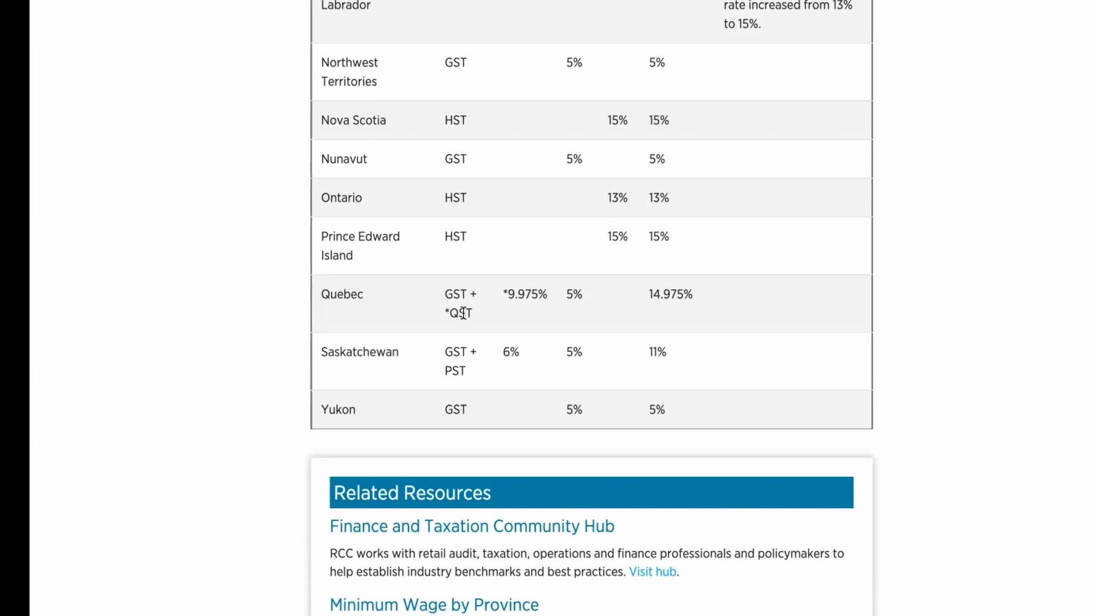
scroll(444, 342, up, 2)
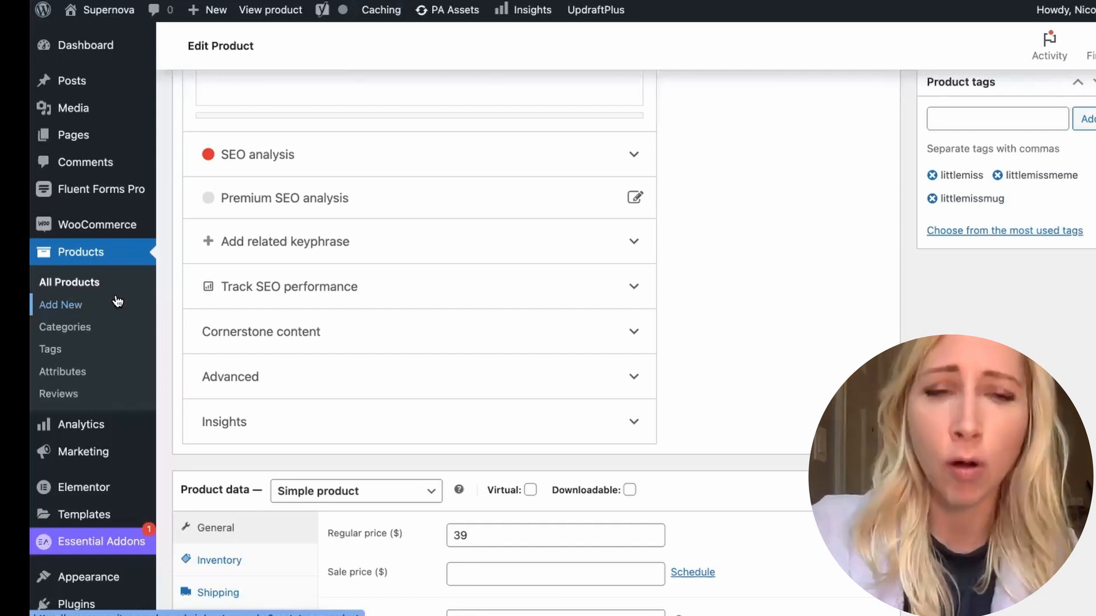
Open the WooCommerce tax settings and bring up the list of standard tax rates.
scroll(117, 301, up, 1)
scroll(117, 301, up, 2)
mouse_move(79, 218)
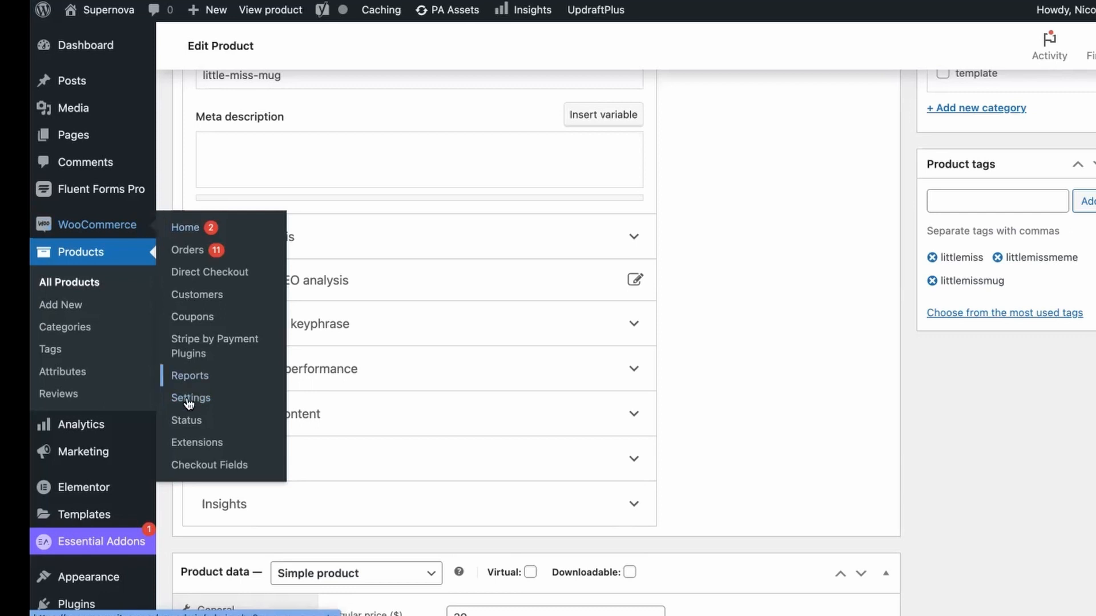
click(190, 404)
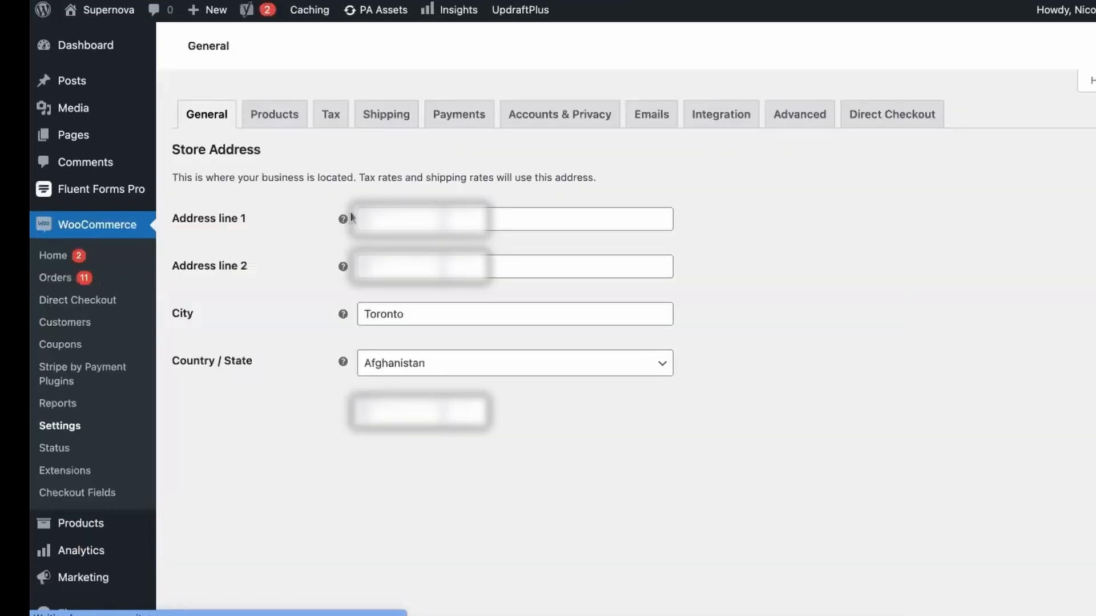
click(332, 129)
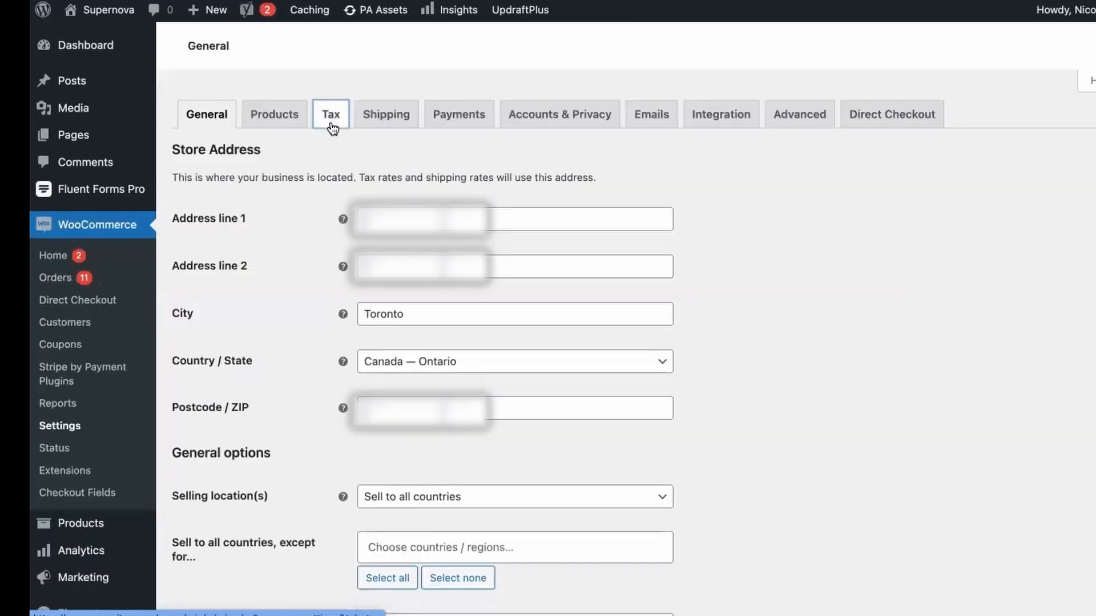
scroll(265, 286, down, 10)
scroll(275, 213, up, 2)
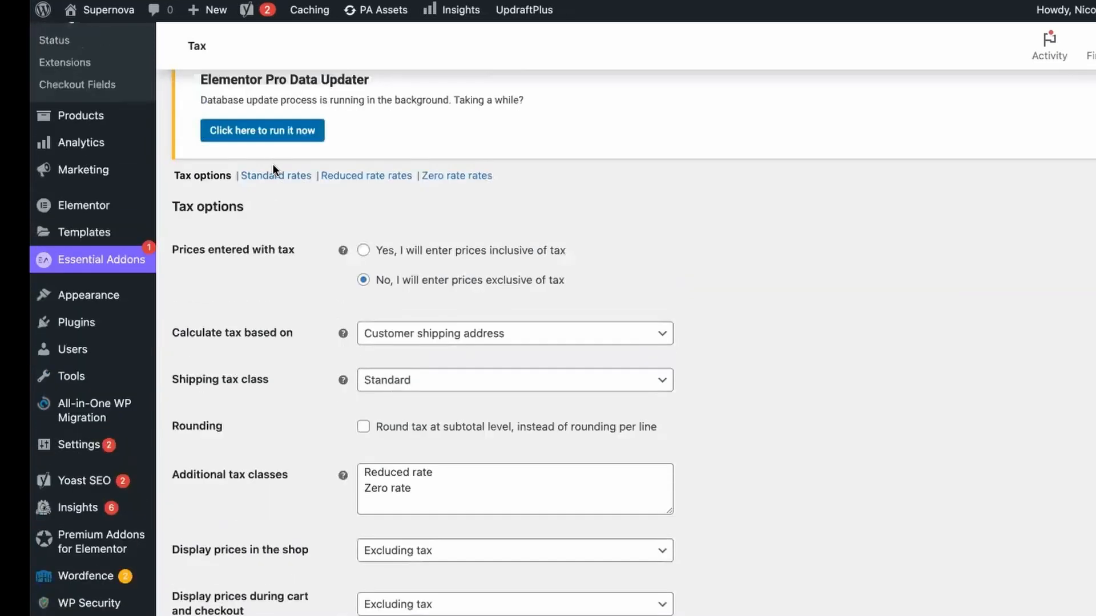
click(279, 177)
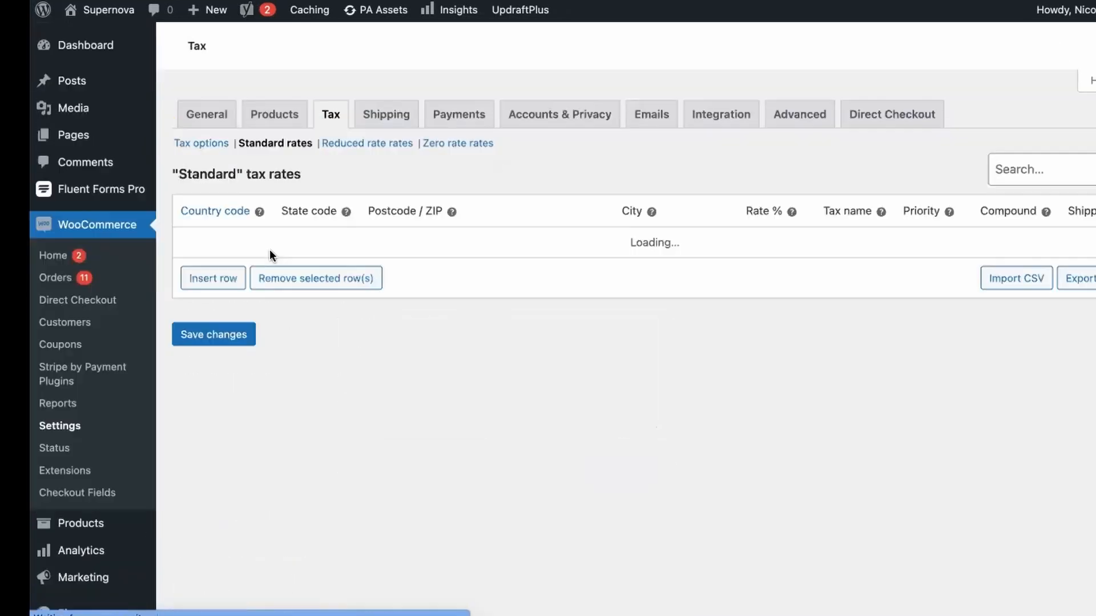
scroll(270, 254, down, 10)
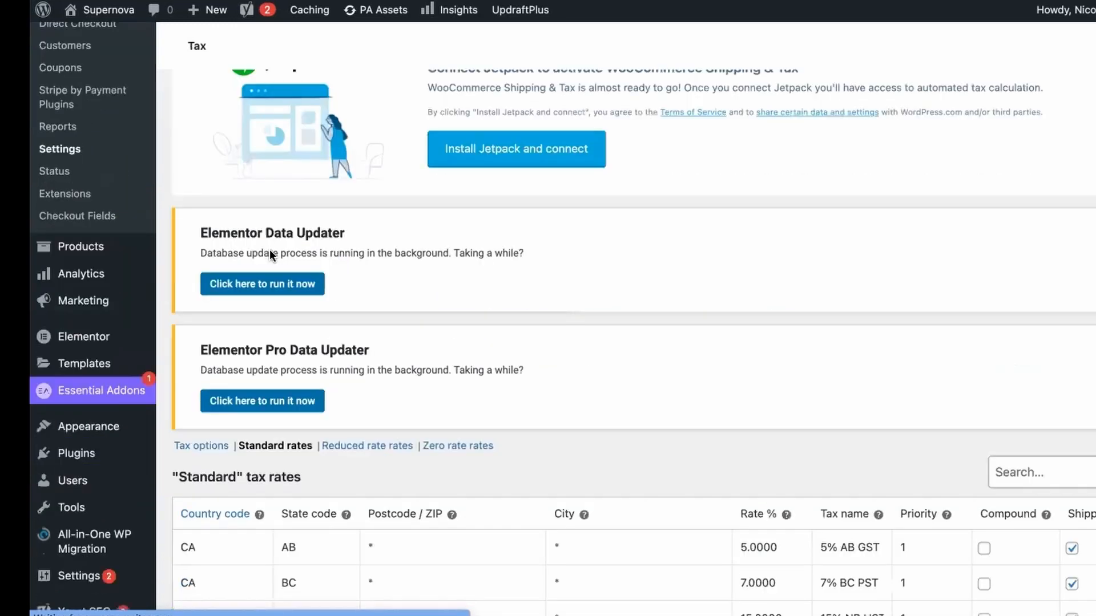
scroll(270, 255, down, 1)
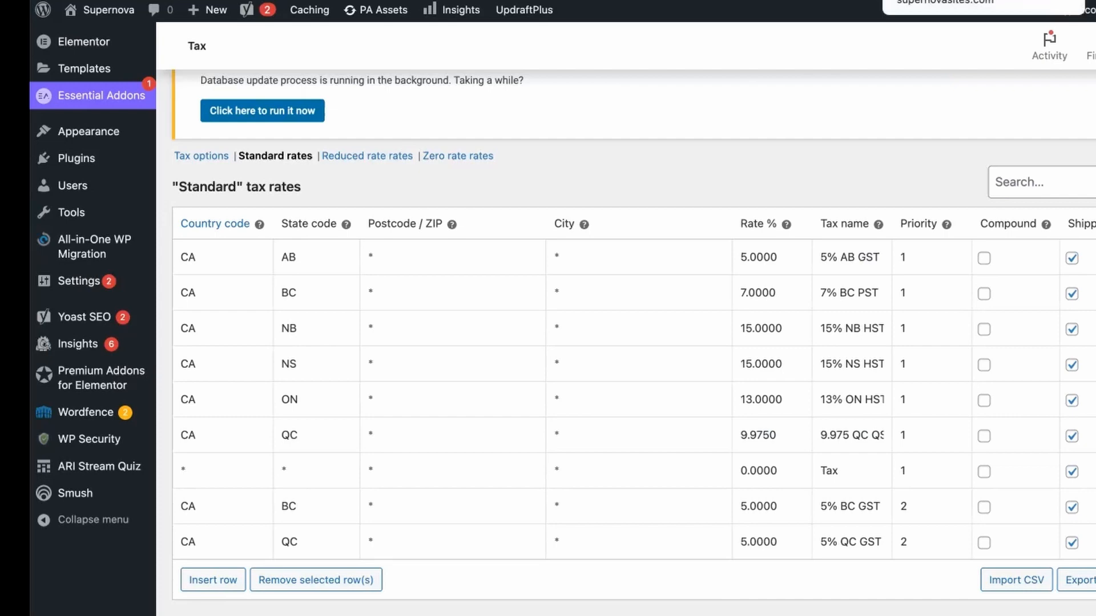
Switch to the store's checkout page and examine the billing details and the tax lines in the order summary.
click(936, 0)
scroll(210, 395, up, 1)
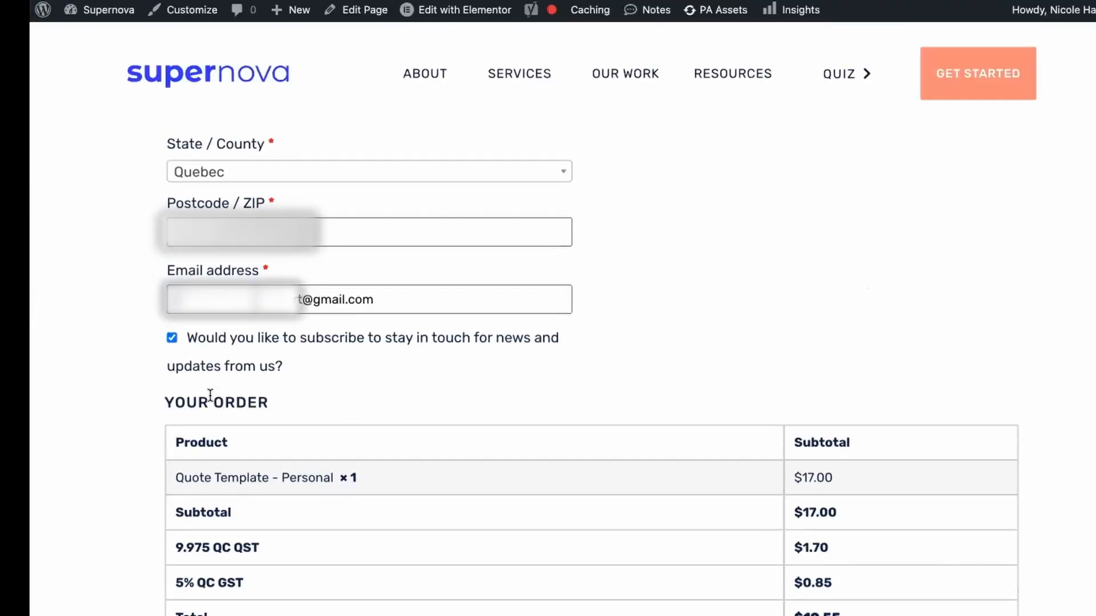
scroll(288, 171, up, 10)
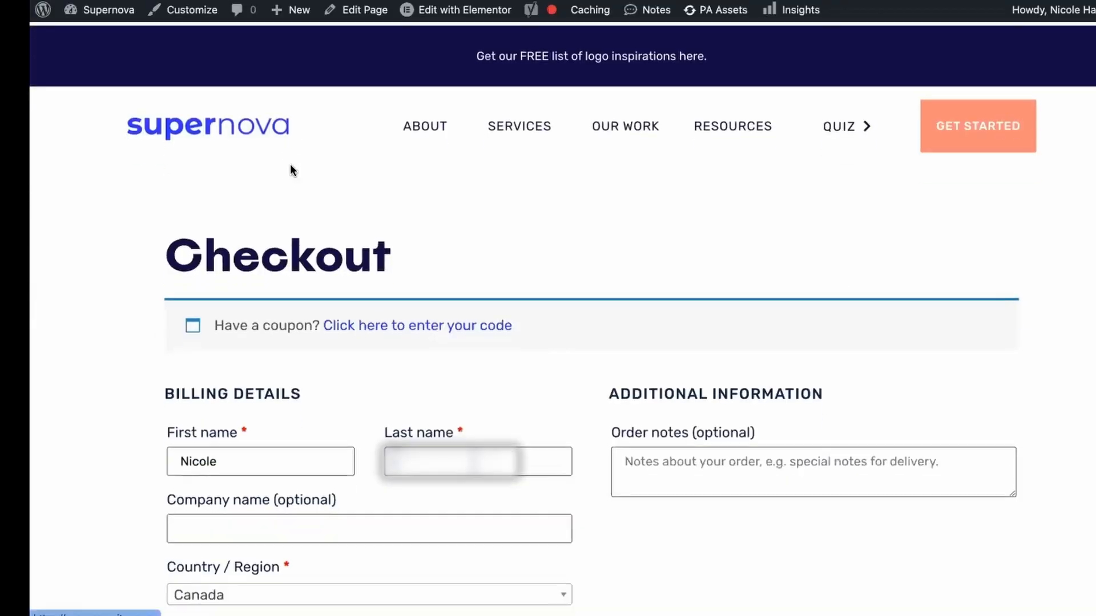
scroll(173, 361, down, 13)
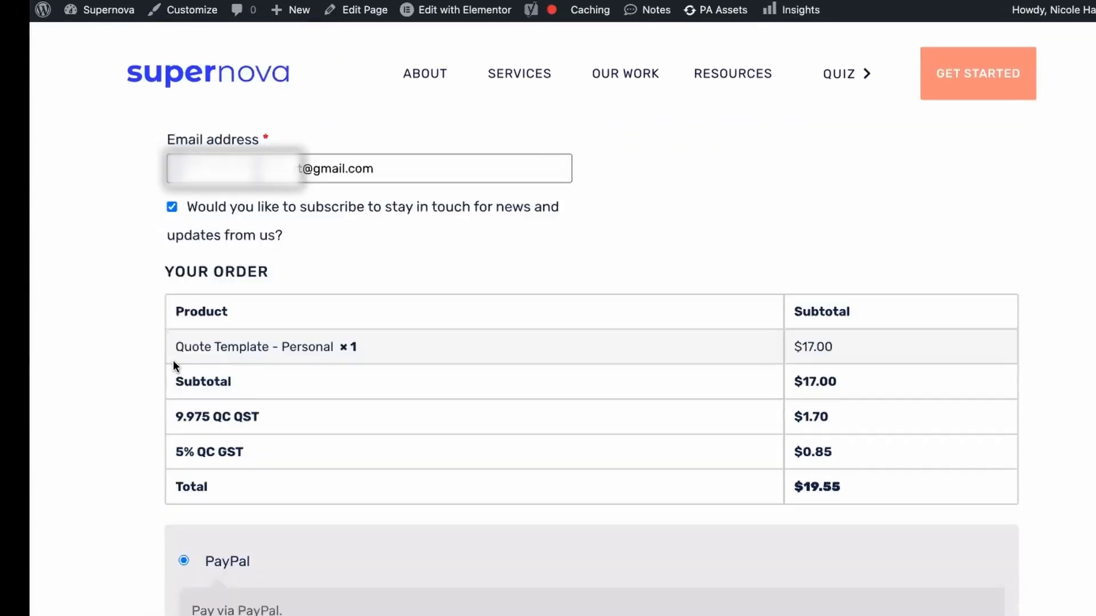
scroll(173, 360, up, 1)
scroll(217, 274, up, 2)
Set the billing province to Ontario and check the tax line in the order summary.
click(261, 159)
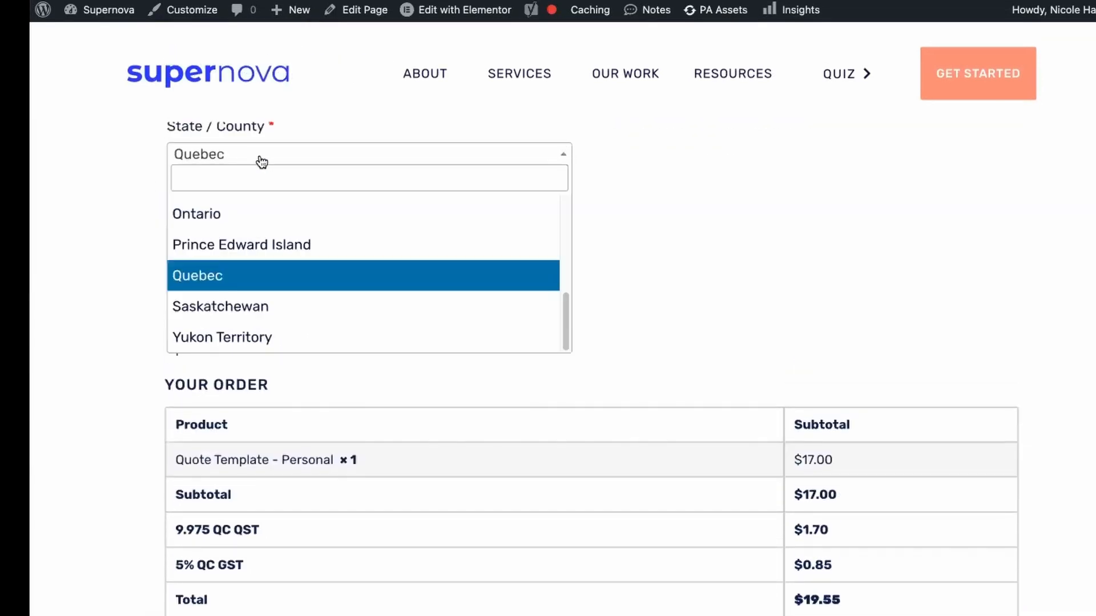
click(228, 214)
scroll(231, 495, down, 1)
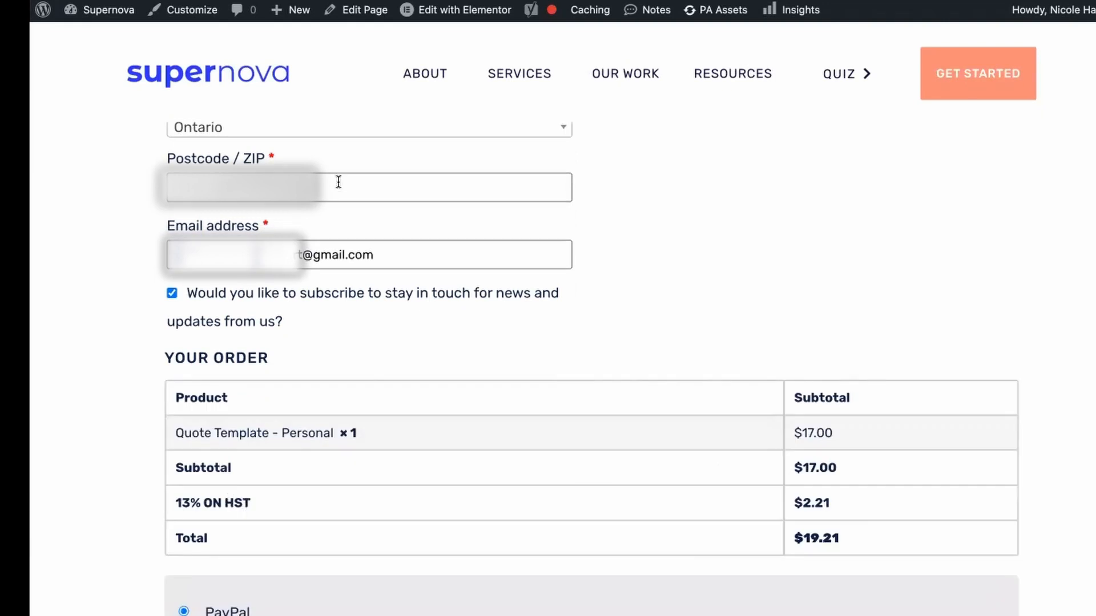
Set the billing province to Quebec and check the tax lines in the order summary.
scroll(314, 158, up, 1)
click(315, 162)
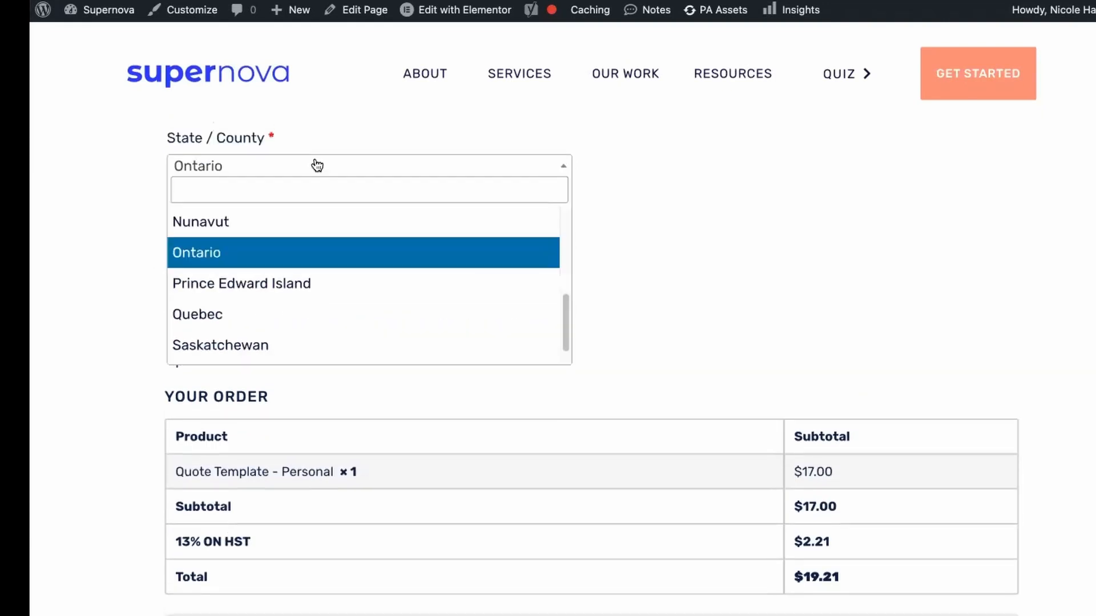
click(250, 314)
scroll(117, 397, down, 1)
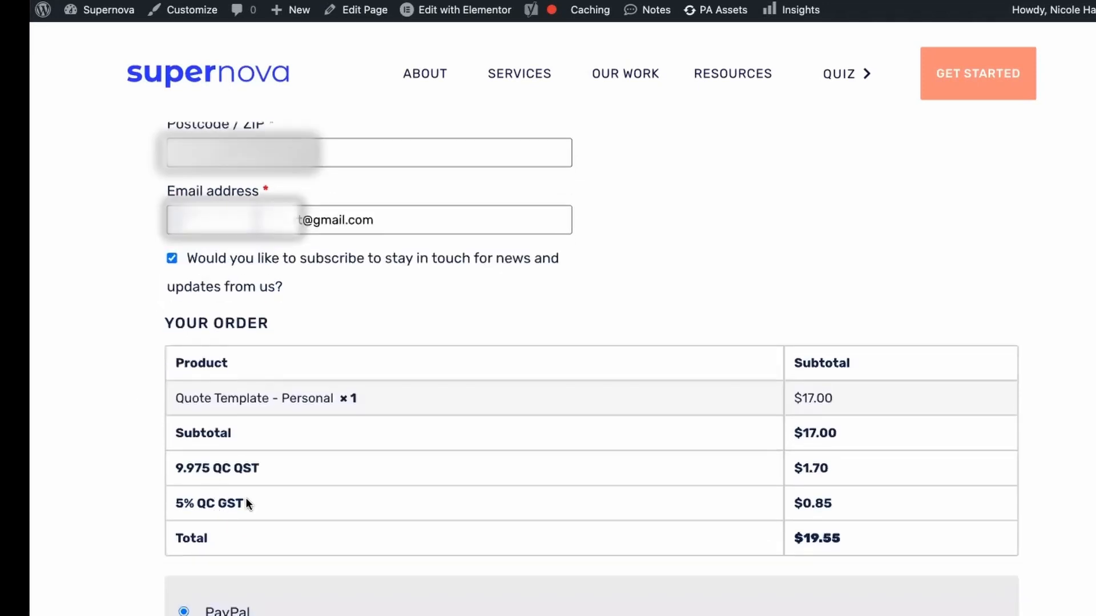
Compare the billing address fields on the checkout page with the itemized taxes and total of the order.
scroll(233, 473, up, 3)
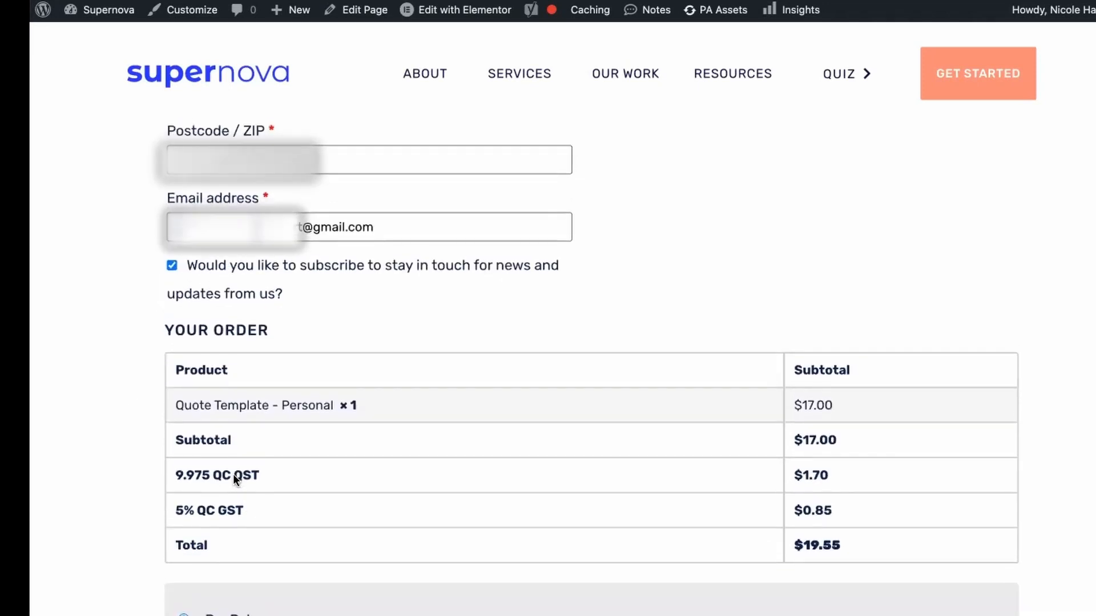
scroll(196, 492, up, 2)
scroll(196, 492, down, 2)
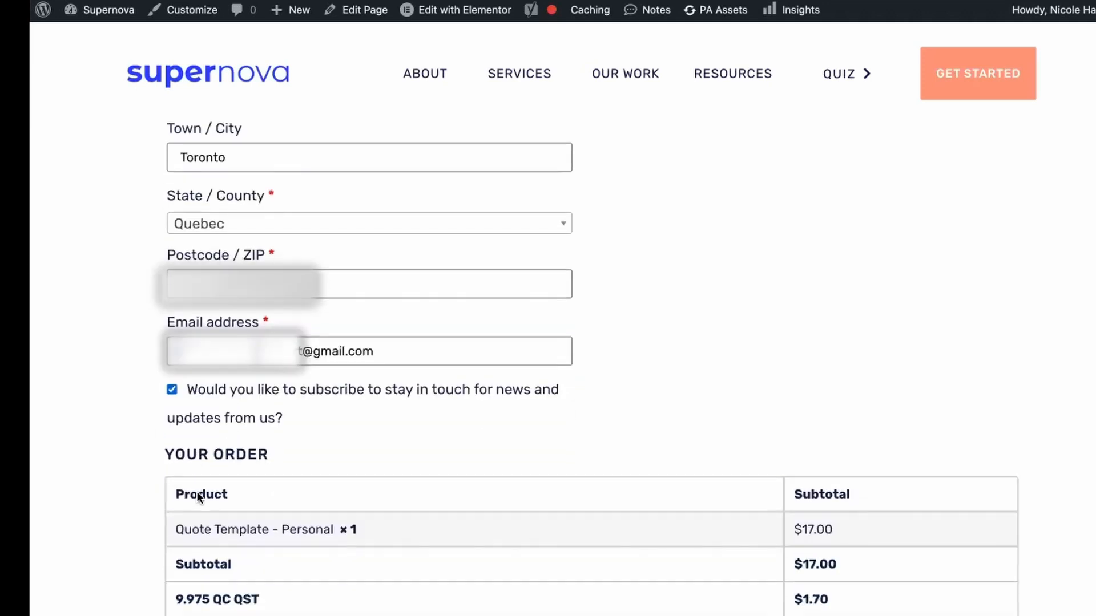
scroll(197, 492, up, 1)
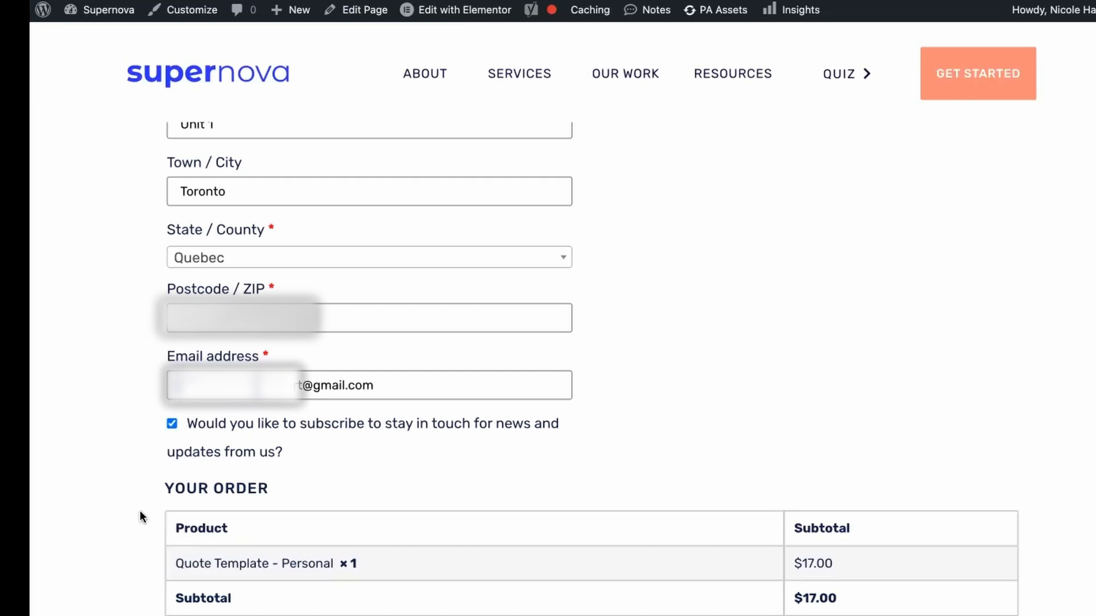
scroll(140, 512, up, 4)
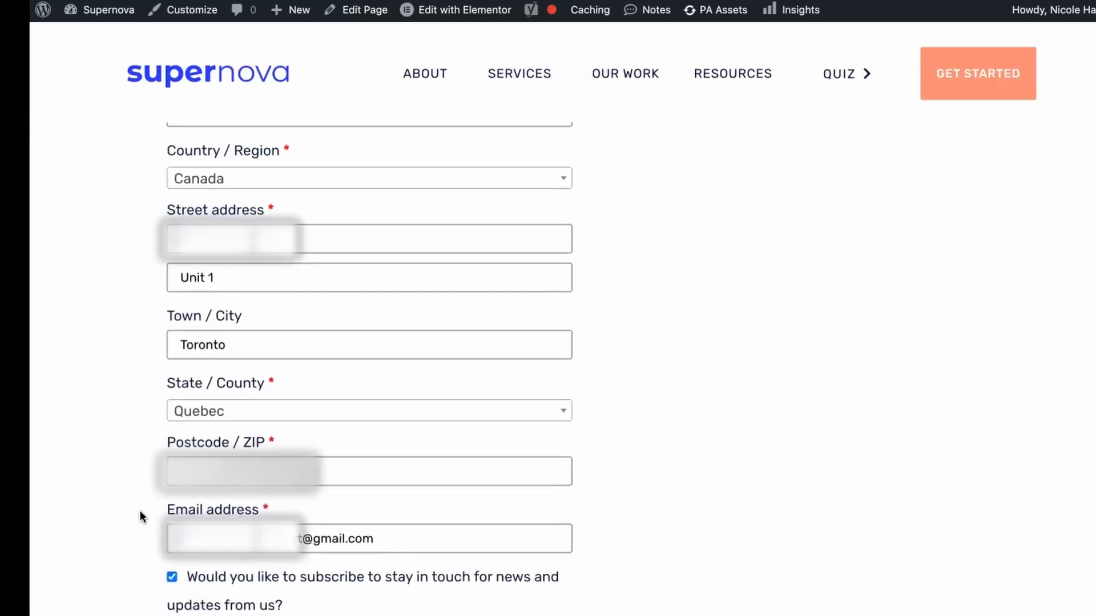
scroll(140, 513, down, 1)
scroll(149, 303, down, 6)
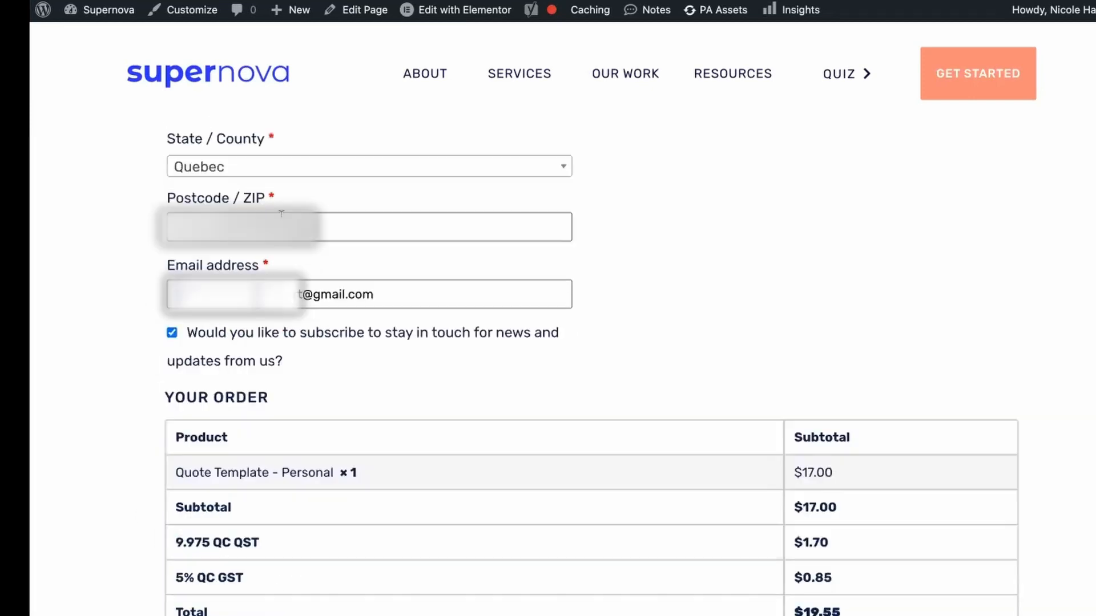
scroll(95, 324, down, 3)
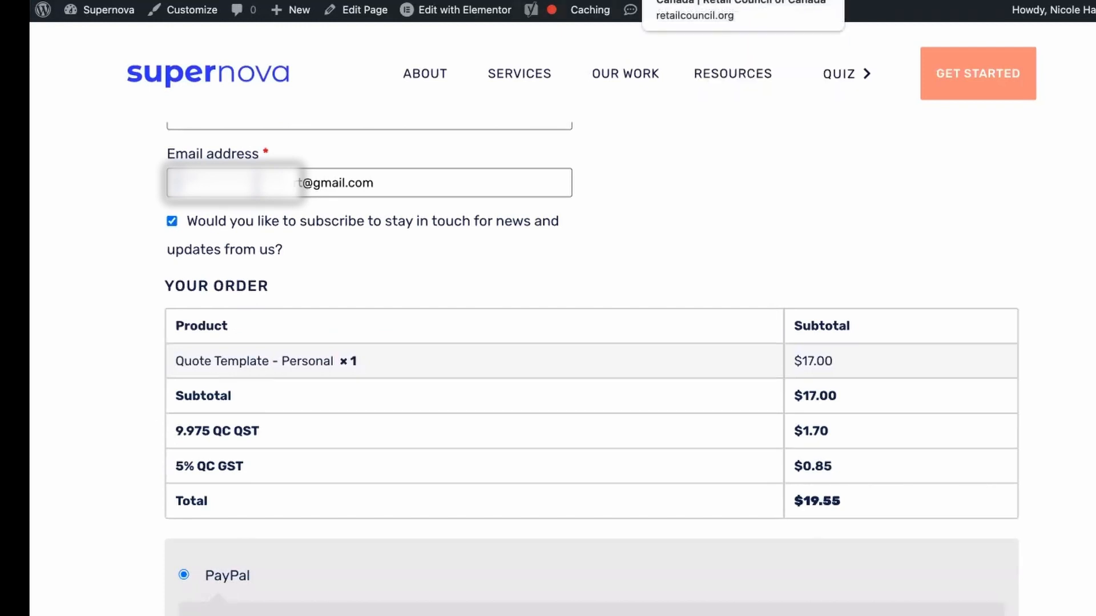
Compare the Retail Council of Canada's provincial tax table with the provinces listed in the store's standard tax rates.
click(717, 0)
scroll(446, 366, up, 2)
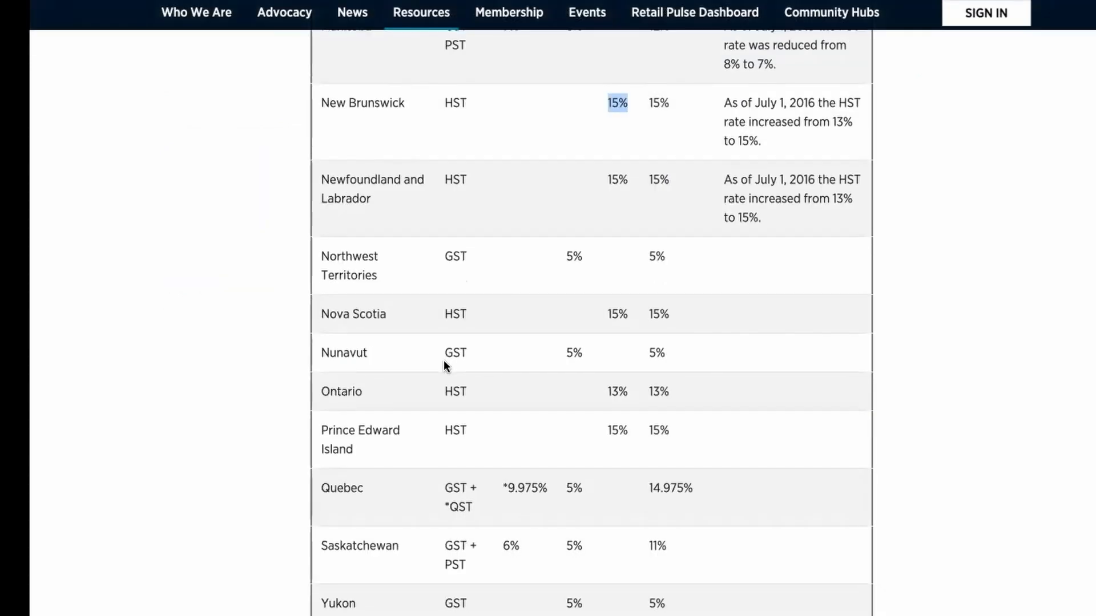
scroll(445, 365, up, 3)
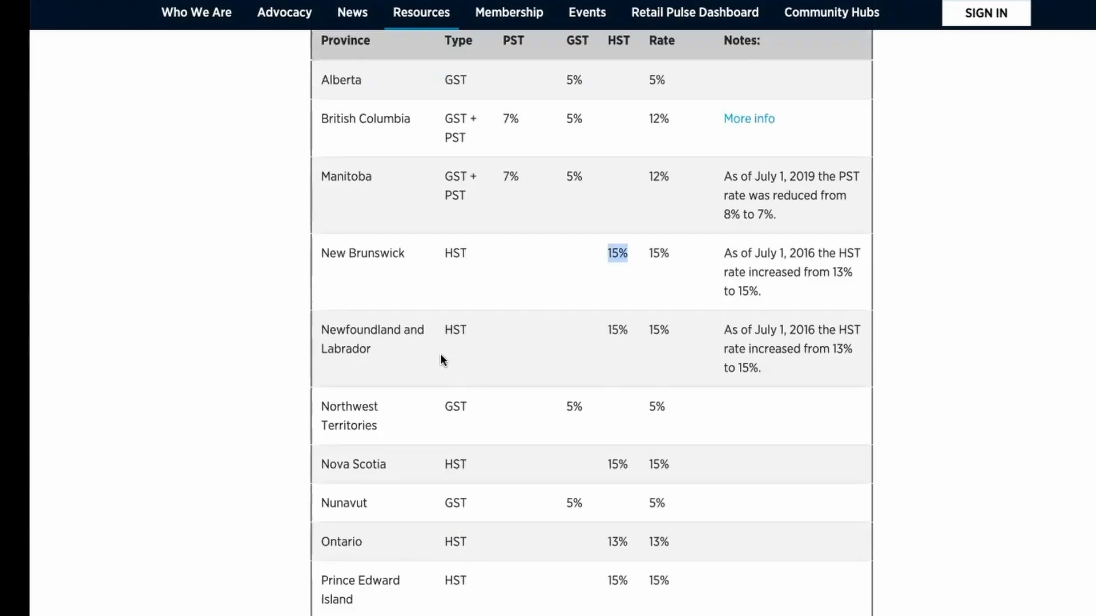
scroll(441, 355, up, 1)
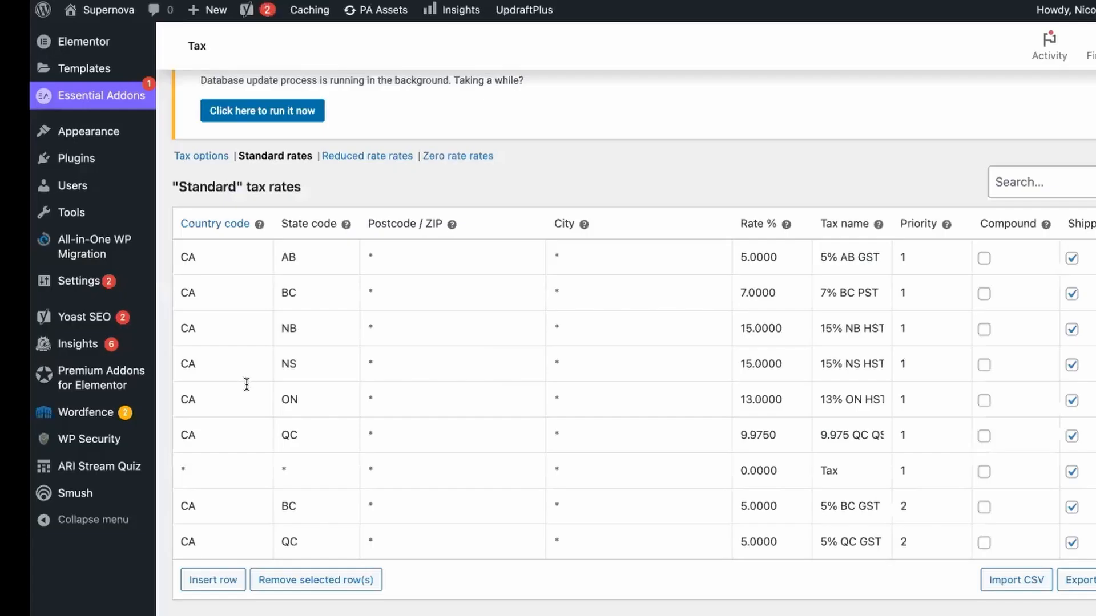
scroll(307, 500, down, 2)
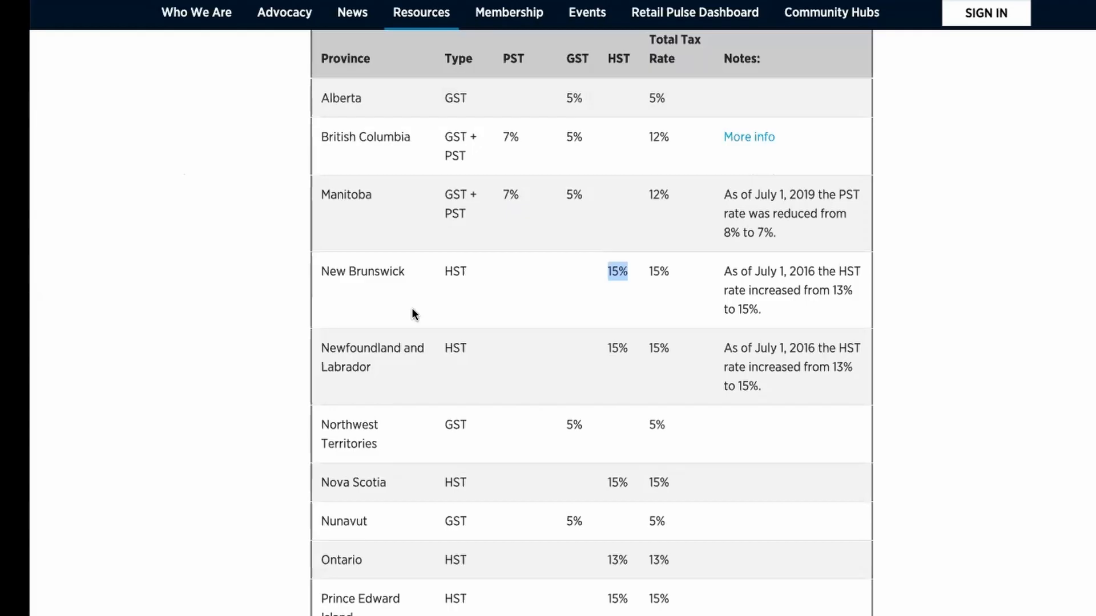
scroll(412, 308, up, 2)
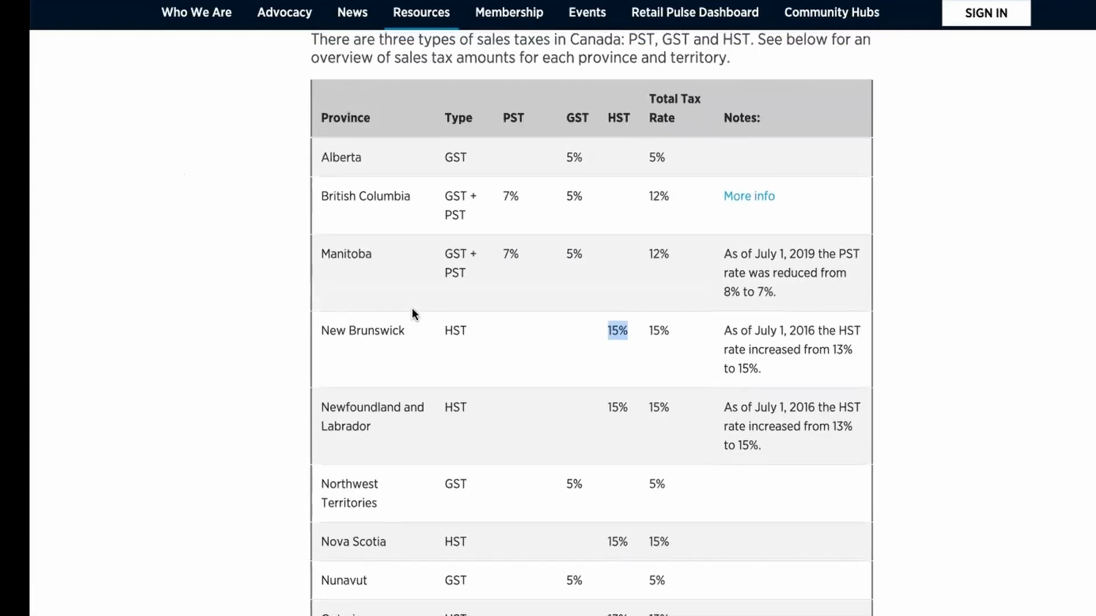
scroll(412, 308, down, 3)
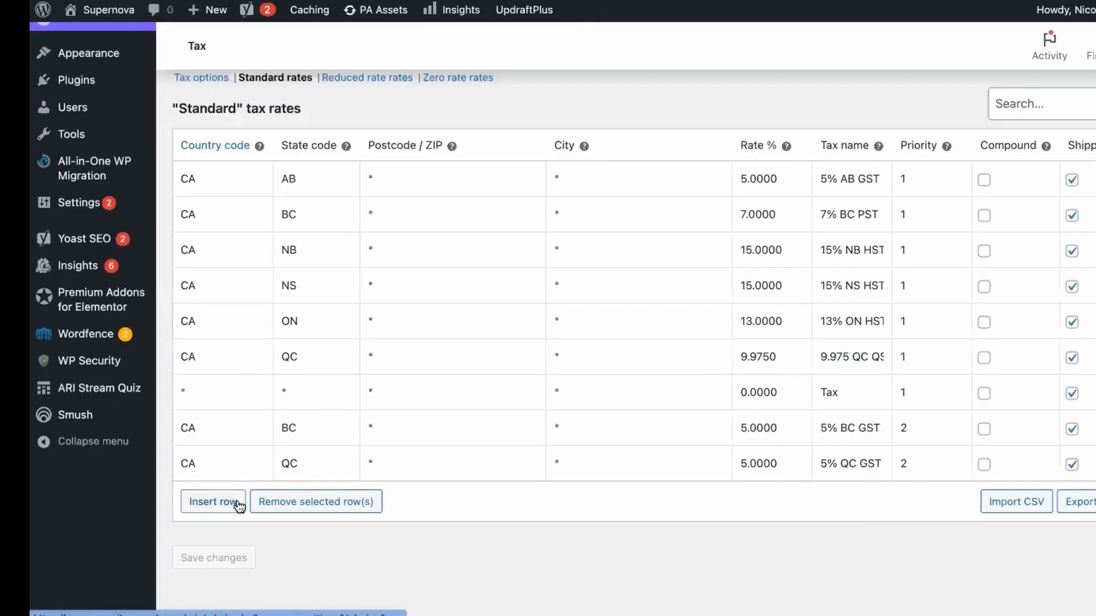
Insert a new row in the standard tax rates and set its country code to CA.
click(212, 502)
scroll(237, 499, down, 10)
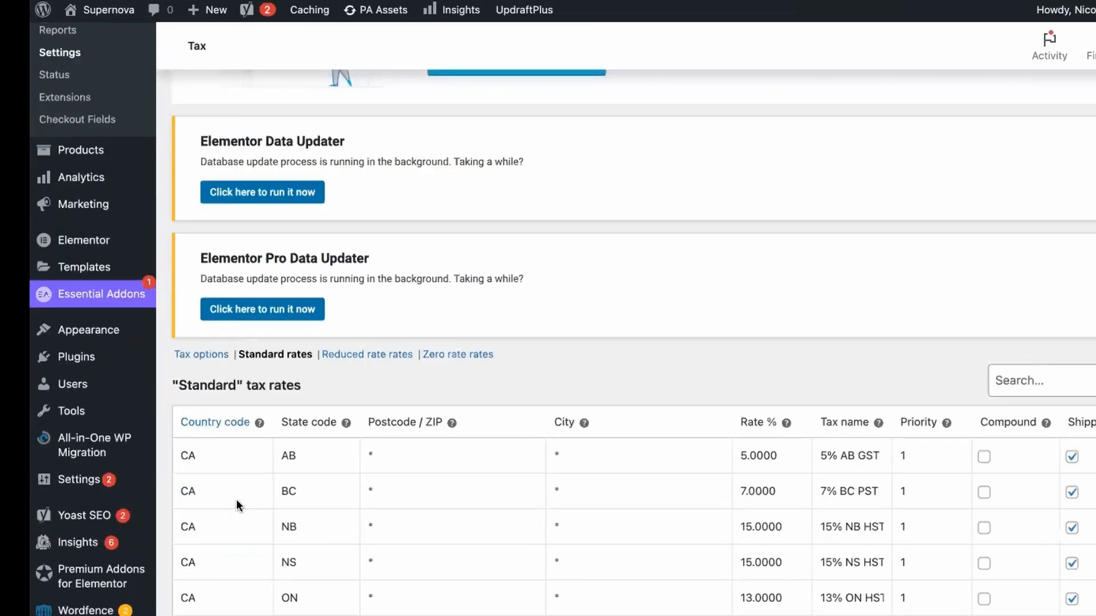
scroll(237, 499, down, 2)
click(207, 451)
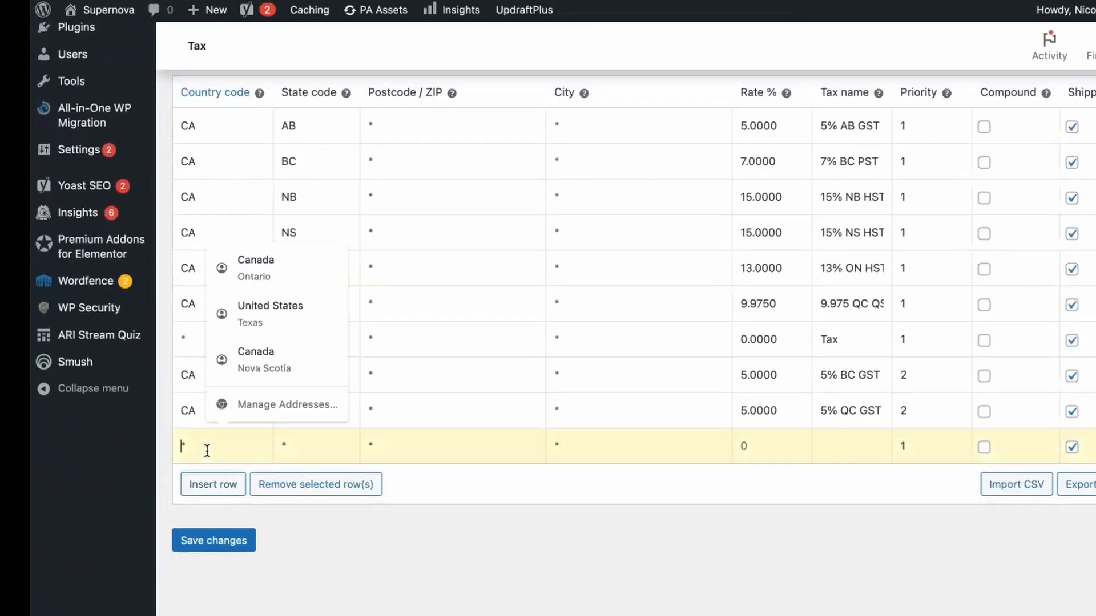
text(CA)
Look up Nunavut's abbreviation in the province and territorial codes table and set the new row's state code to NU.
click(308, 448)
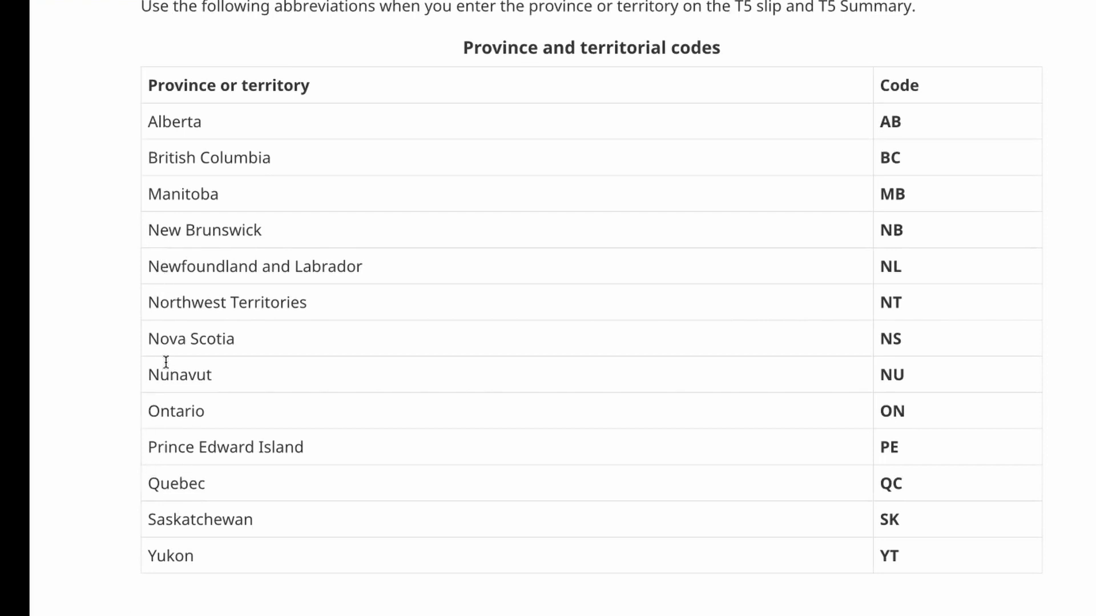
click(645, 1)
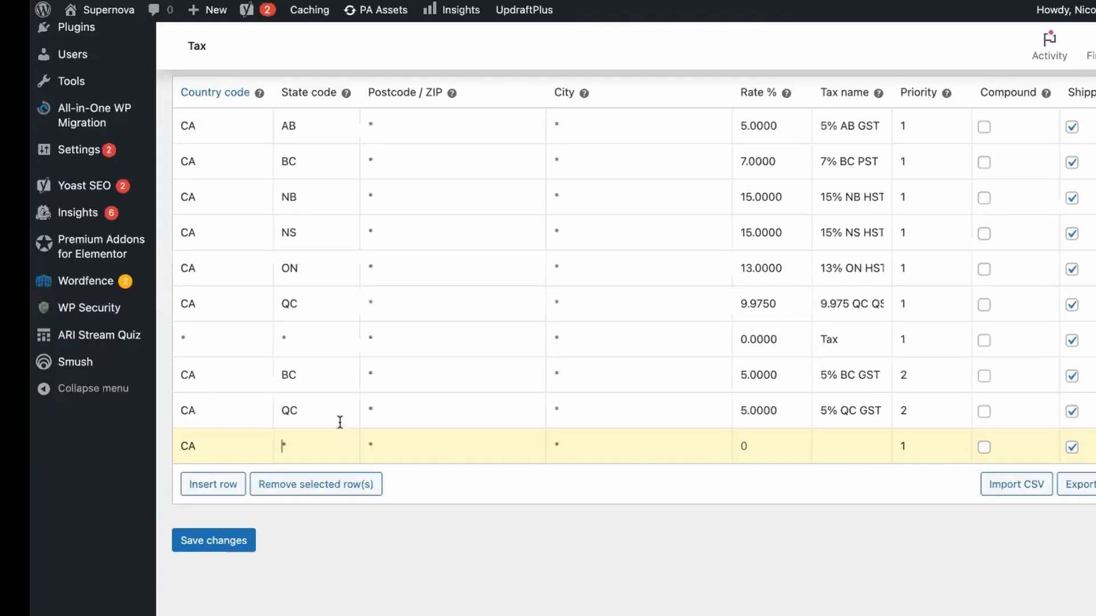
text(NU)
click(399, 440)
click(636, 1)
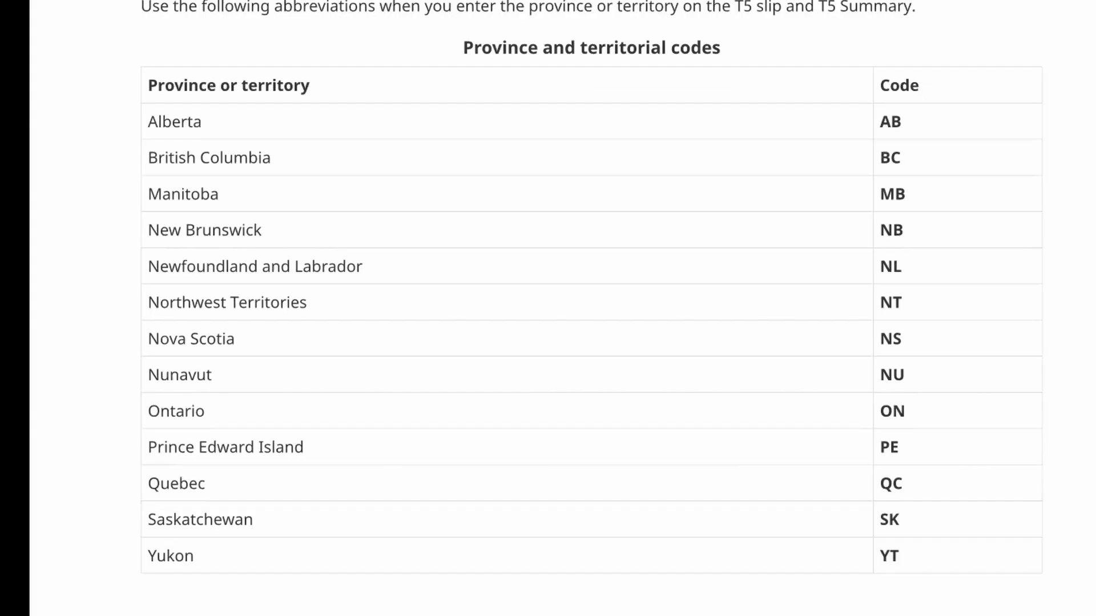
click(645, 1)
click(635, 1)
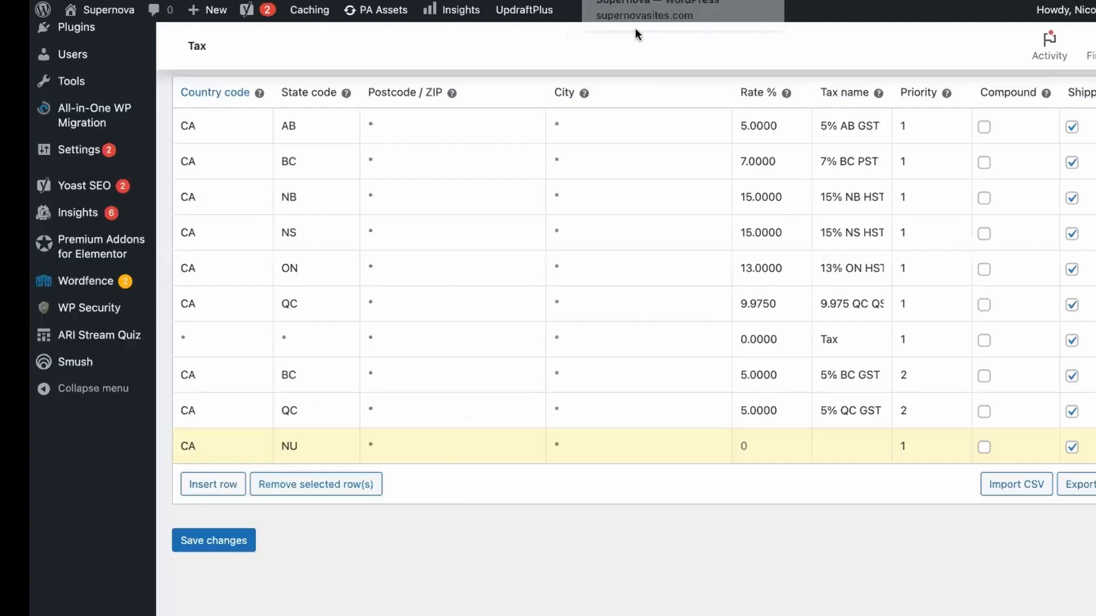
Set the Nunavut row's rate to 5.00 and check how tax names are worded in the checkout order summary.
click(742, 439)
text(5.00)
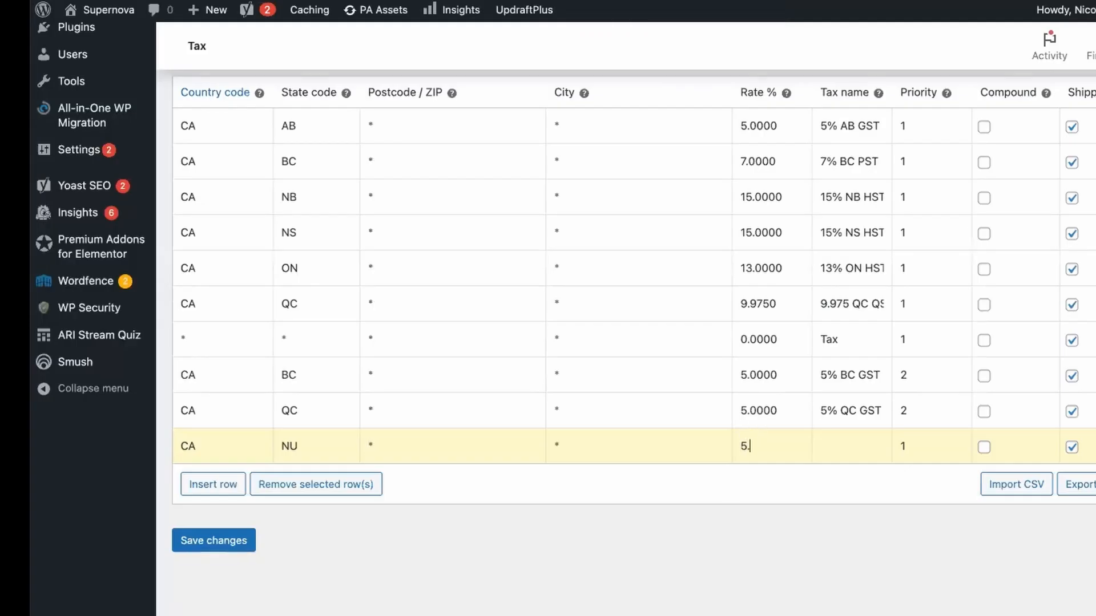
click(832, 443)
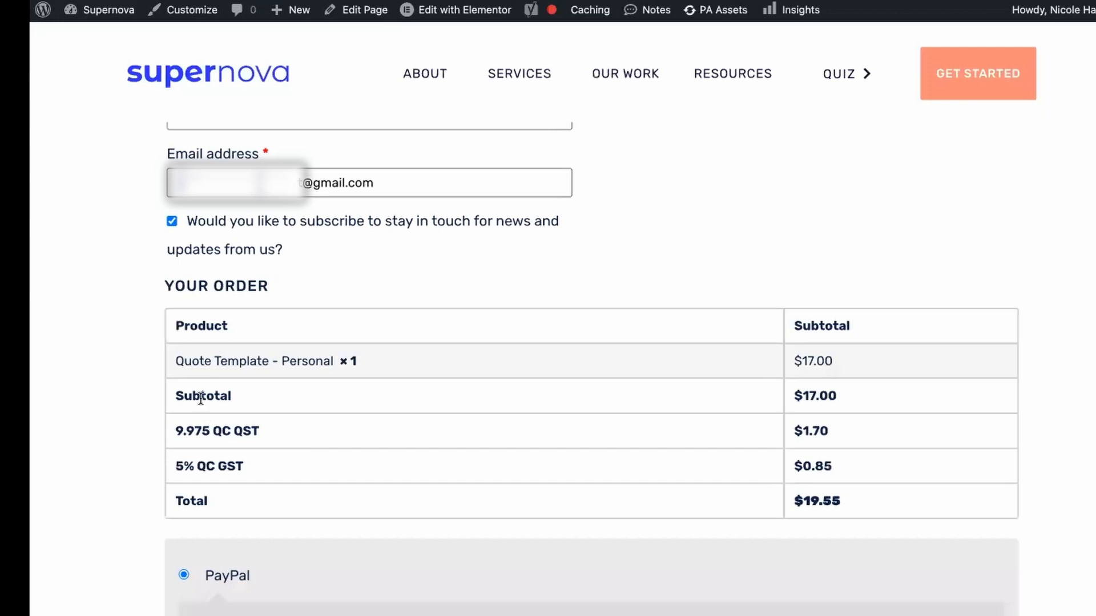
drag(170, 429, 280, 433)
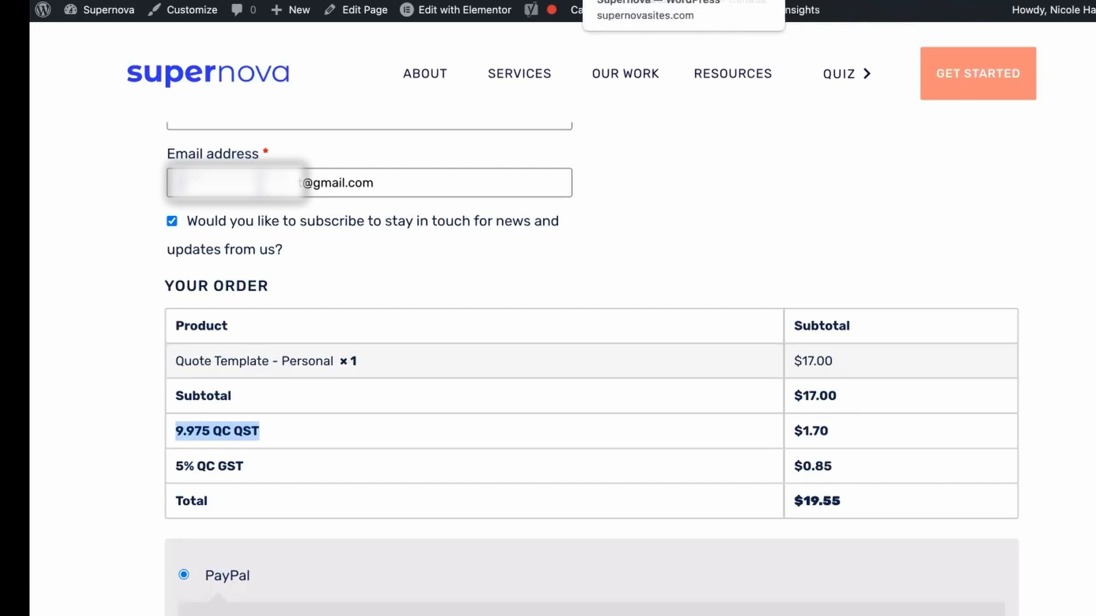
click(633, 0)
Name the Nunavut tax 5% NU HST, consulting the provincial tax table for the tax type, and save the rates.
click(812, 460)
text(5)
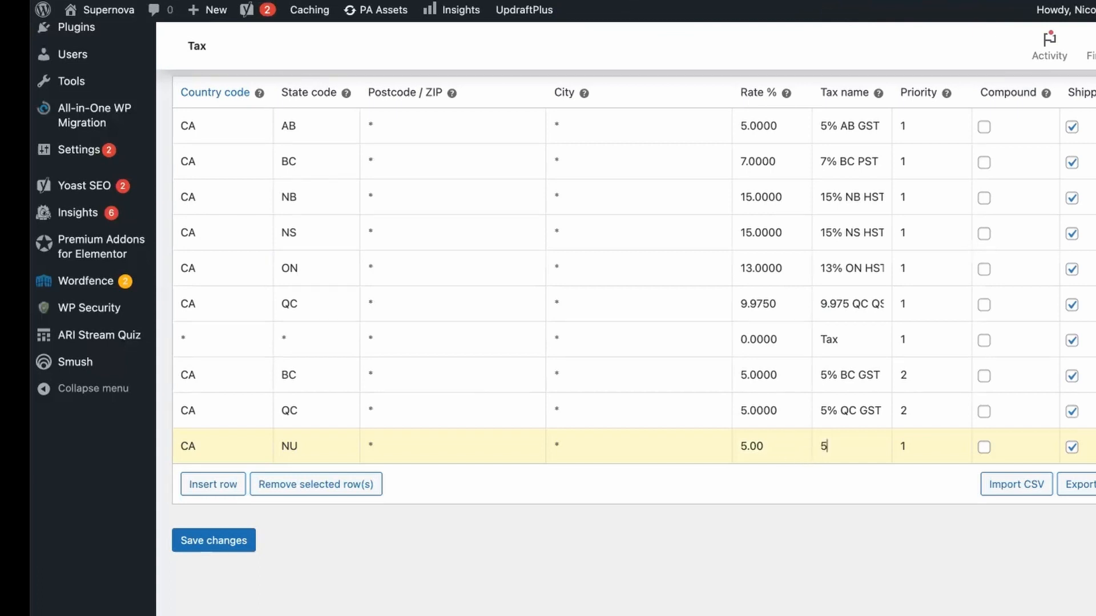
text(% NU)
click(734, 0)
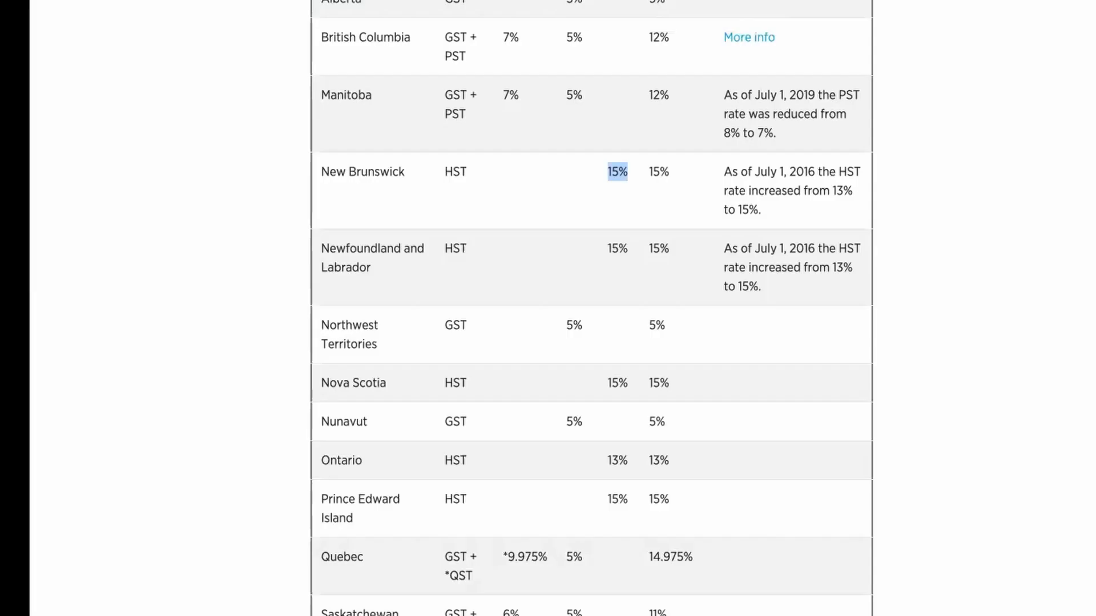
scroll(544, 163, up, 2)
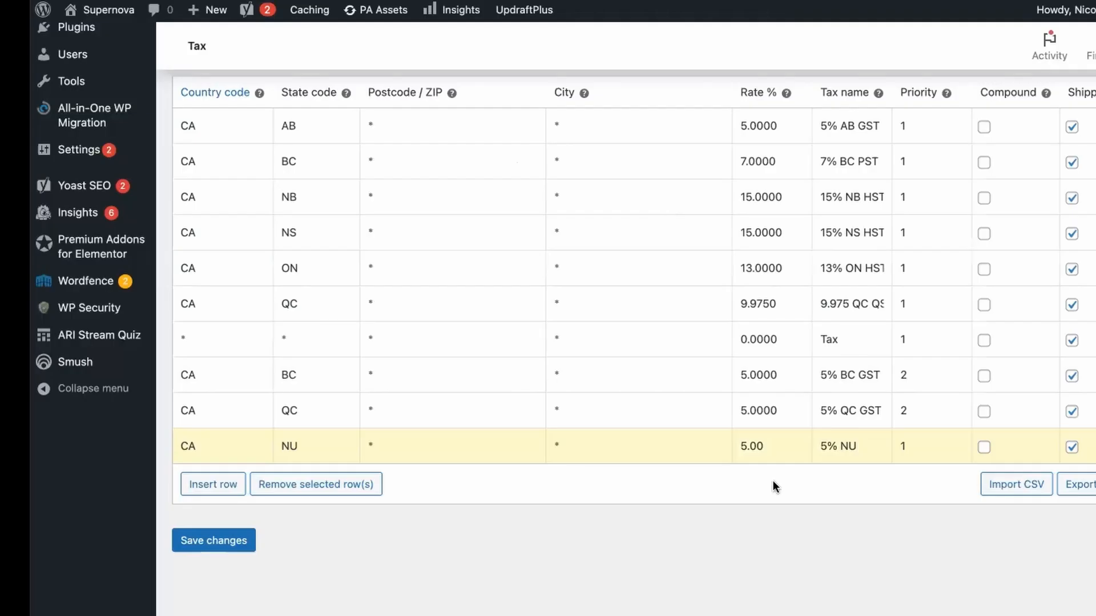
text(HST)
click(243, 541)
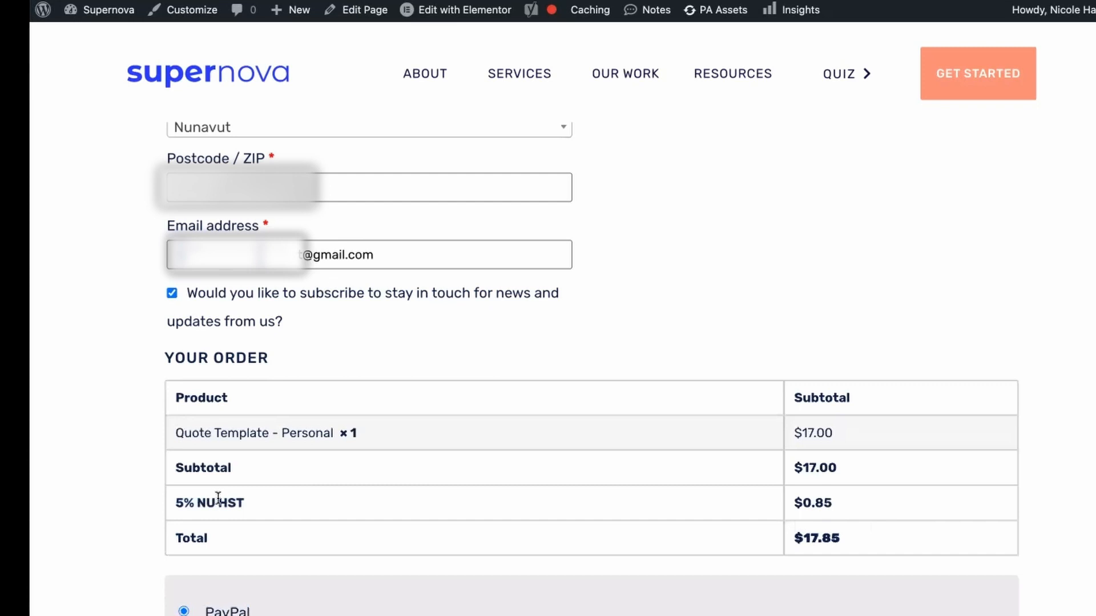
Select Manitoba as the billing province on the checkout page and check the order's tax lines.
scroll(219, 498, up, 1)
click(228, 162)
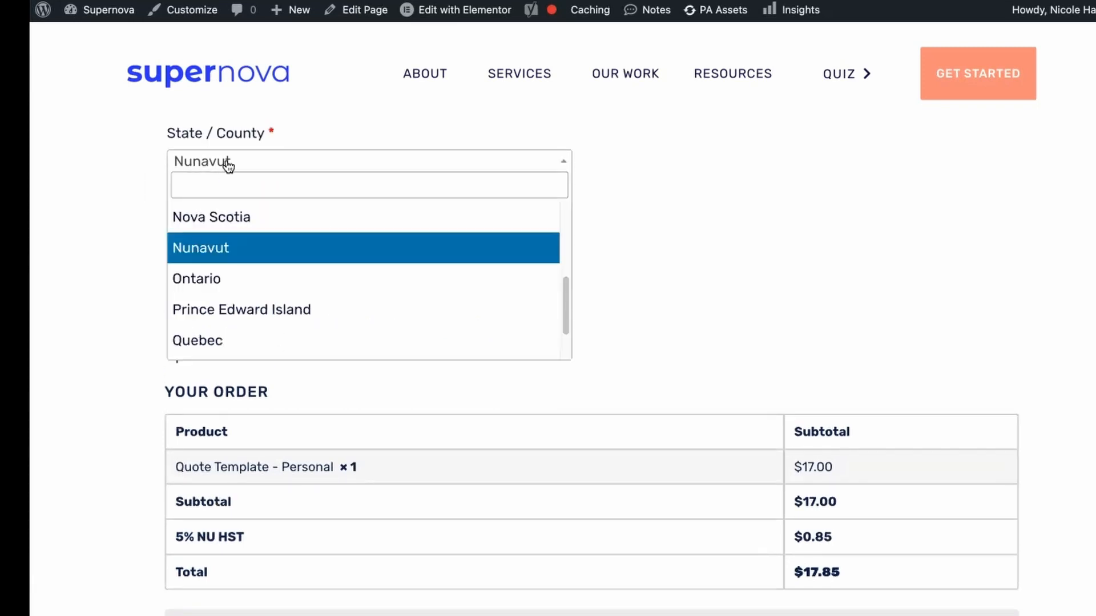
scroll(221, 286, down, 2)
scroll(220, 286, up, 5)
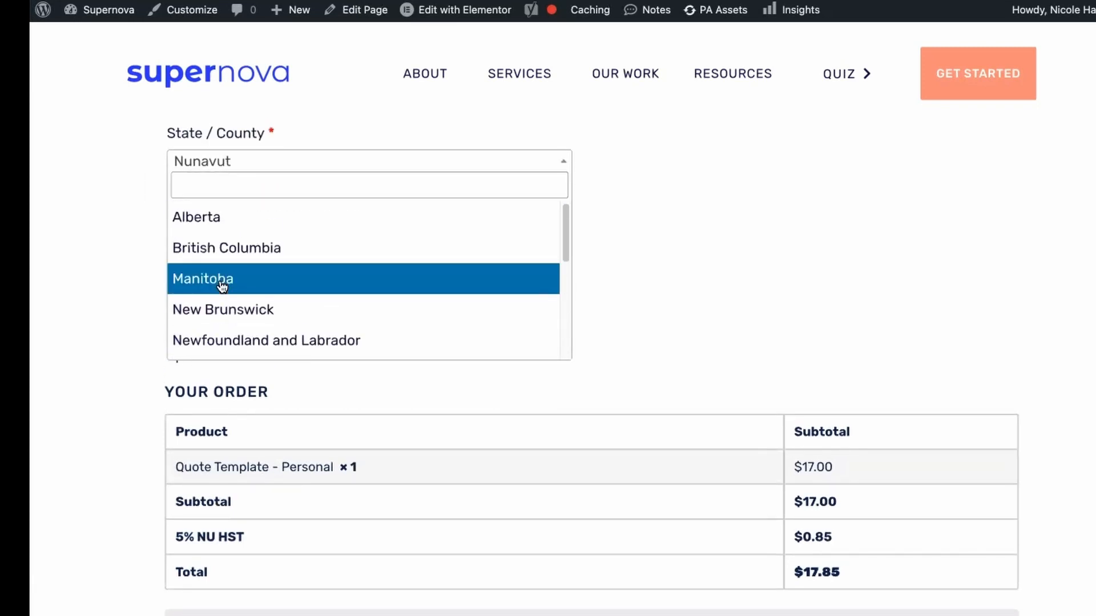
click(222, 286)
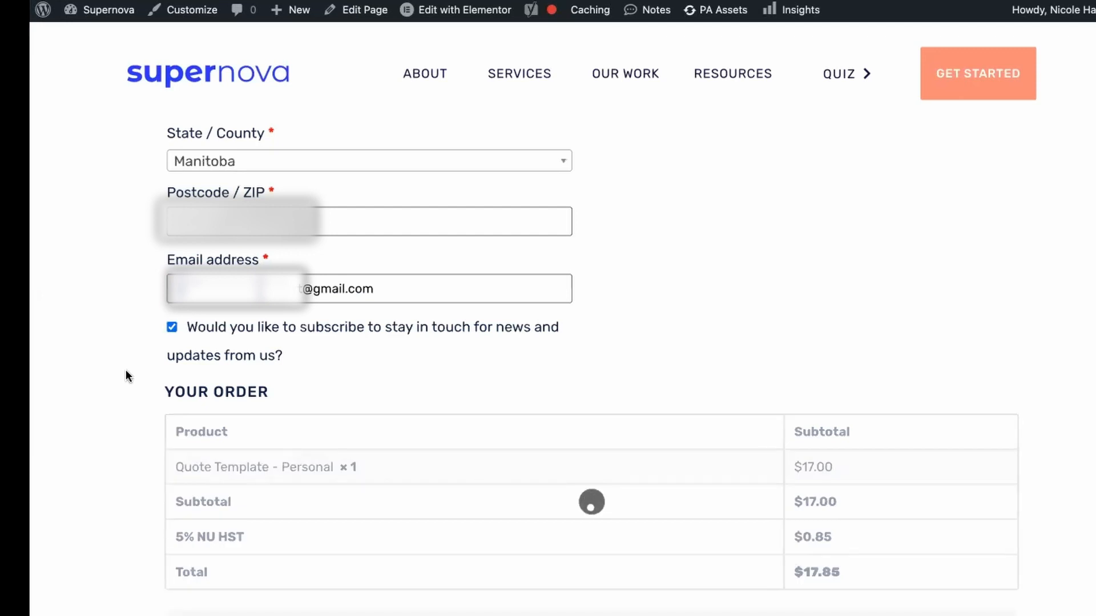
scroll(126, 371, down, 1)
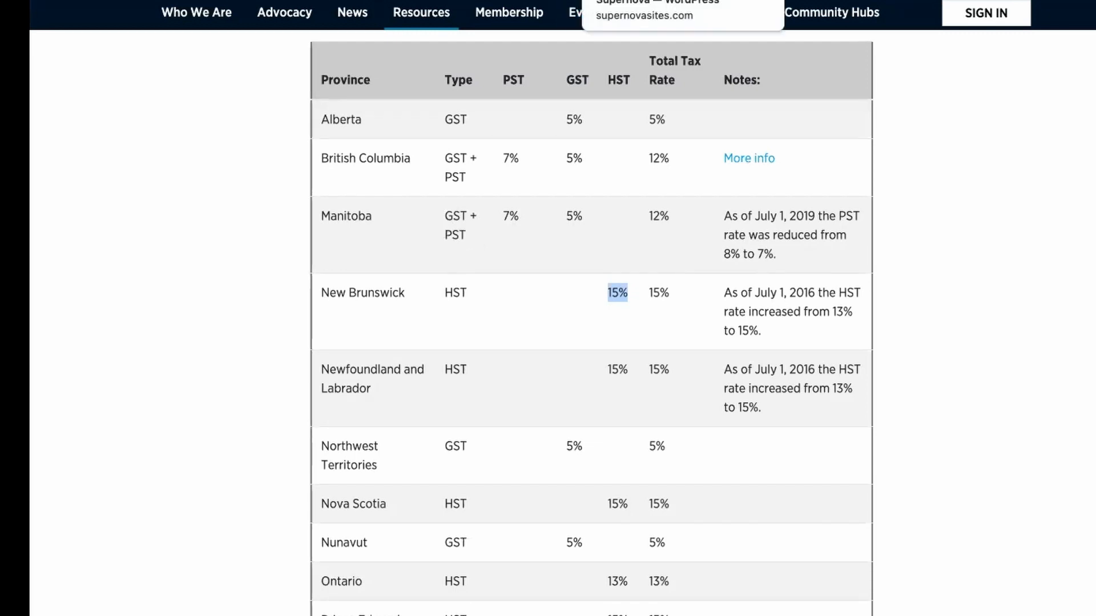
Set the first Manitoba row's rate to 7.00 and its tax name to 7% MB PST in the standard rates.
click(645, 1)
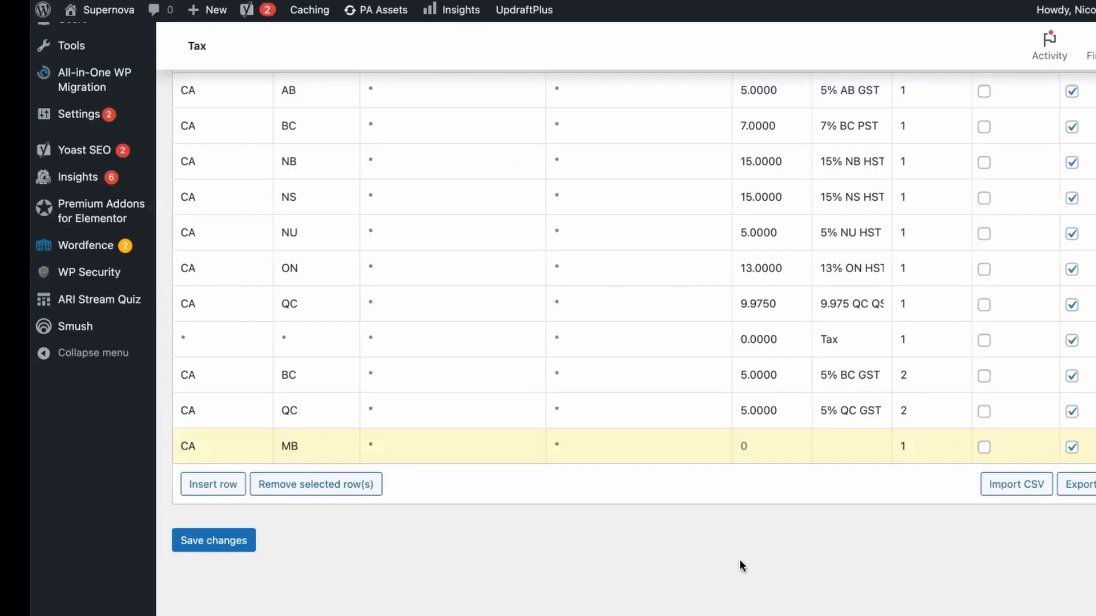
click(740, 441)
text(7.00)
key(Tab)
text(7% MB PST)
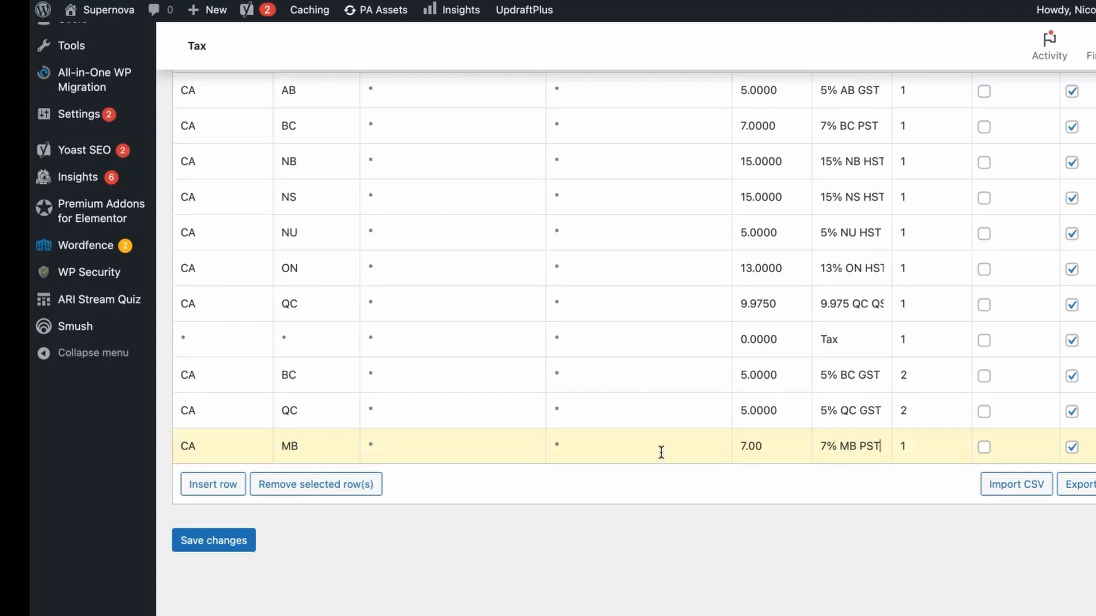
Insert a second Manitoba row in the standard tax rates with country code CA and state code MB.
click(198, 485)
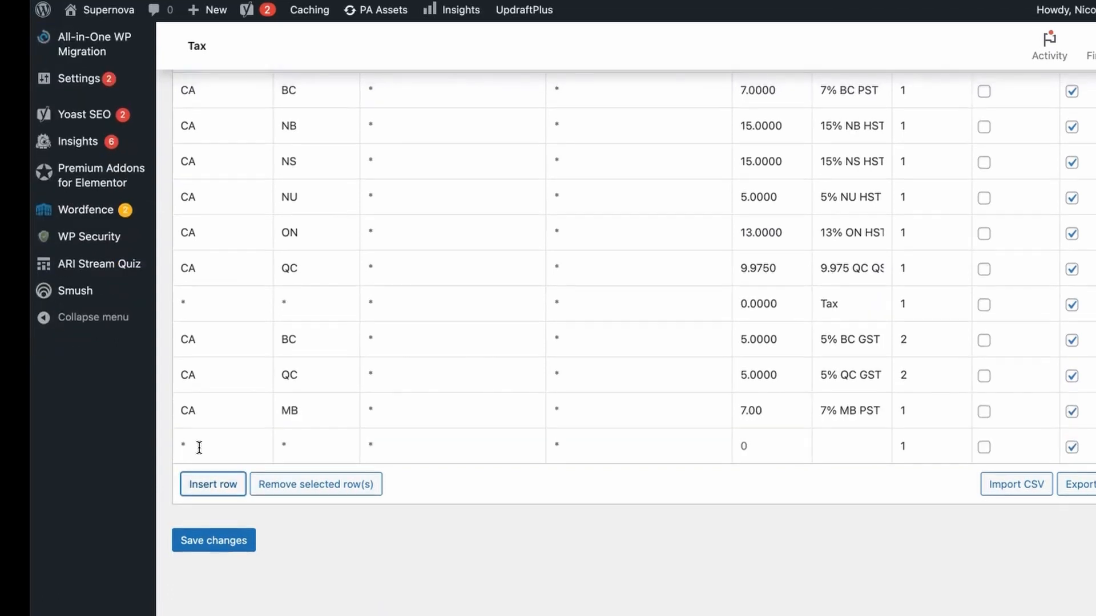
click(201, 446)
text(CA)
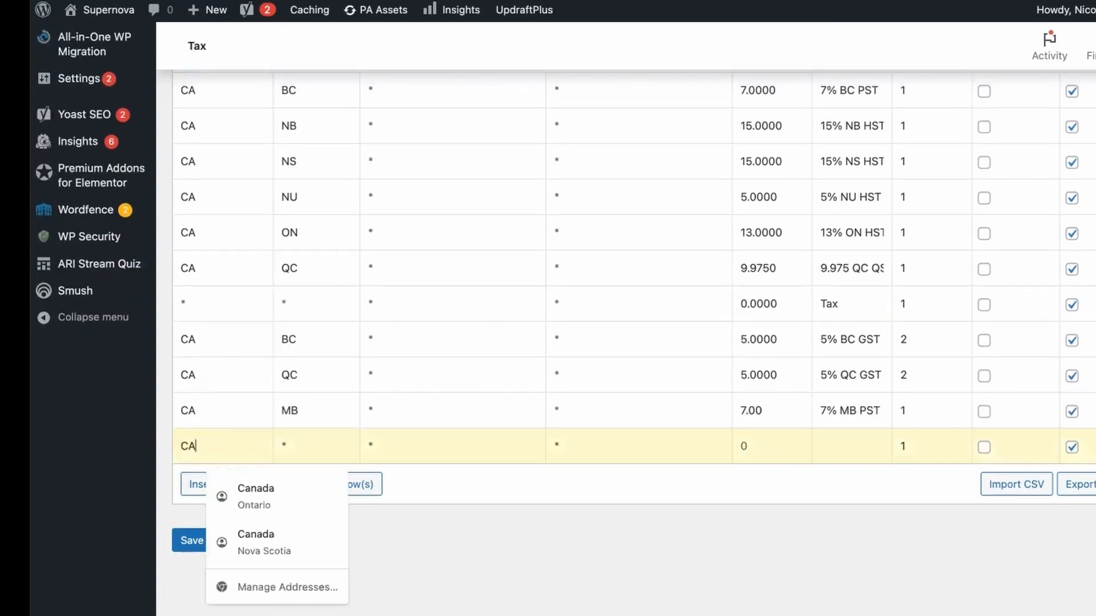
click(290, 448)
text(MB)
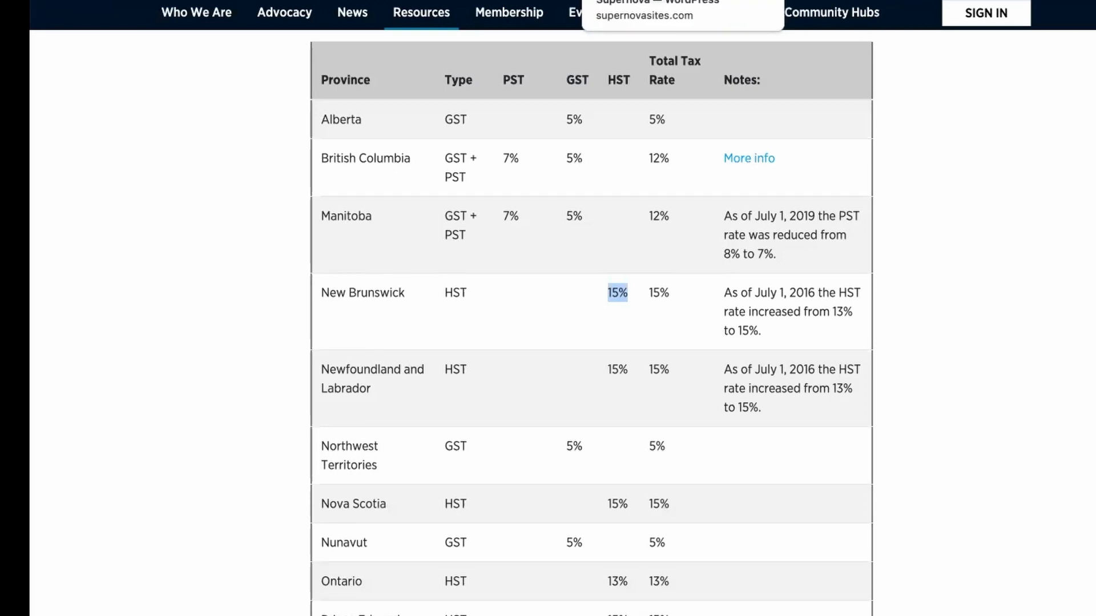
Give the second Manitoba row a rate of 5.00, the tax name 5% MB GST and priority 6.
click(639, 0)
click(741, 442)
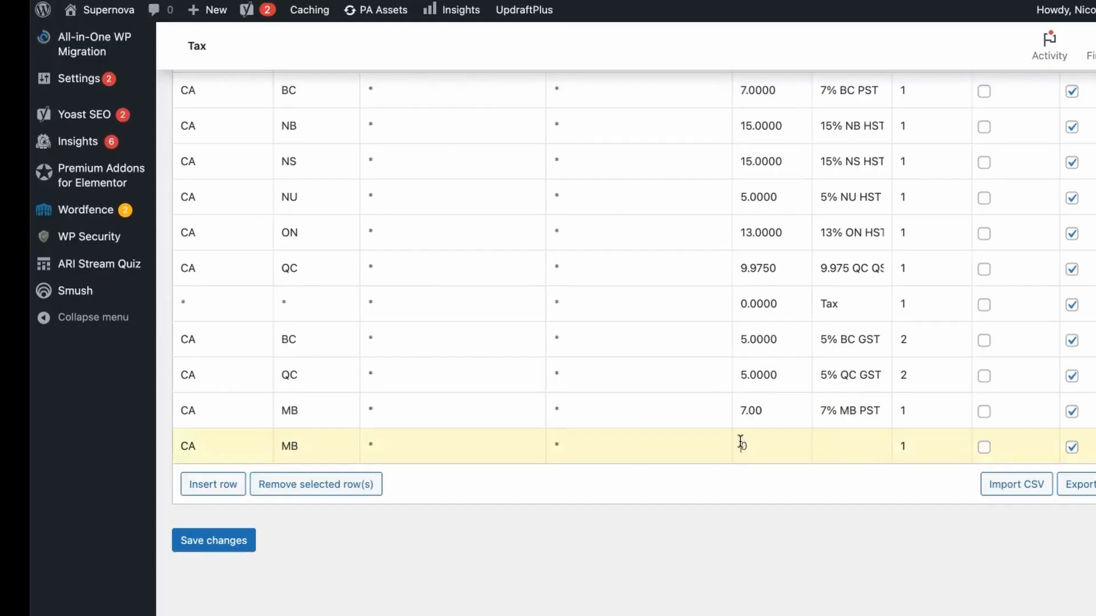
text(5.00)
click(824, 446)
text(5% MB GST)
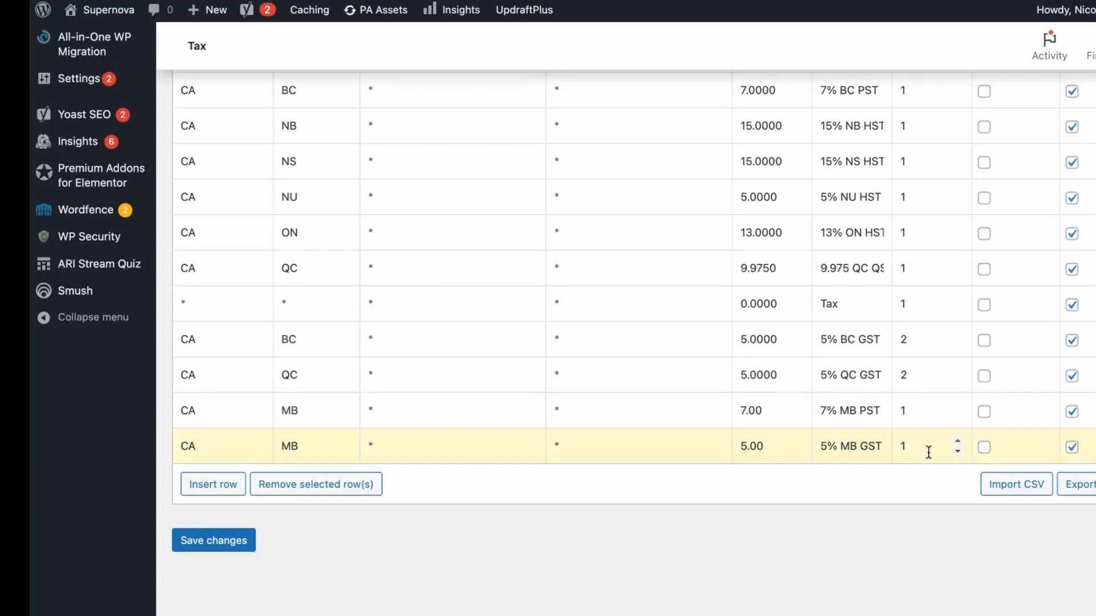
click(957, 442)
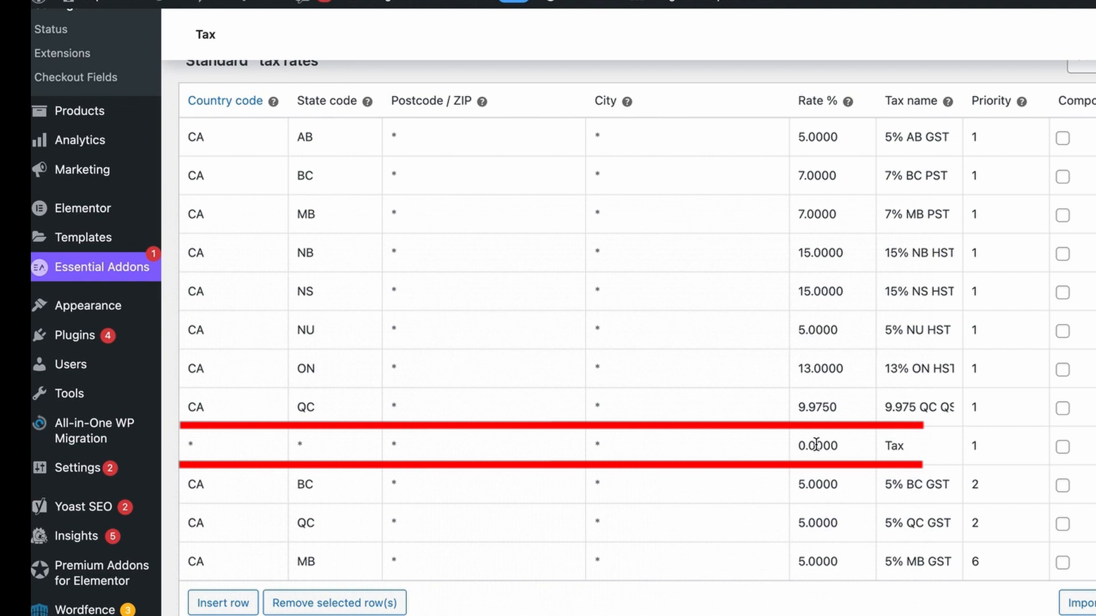
Add "Zero Sale" to the tax name of the zero-rate wildcard row.
click(888, 447)
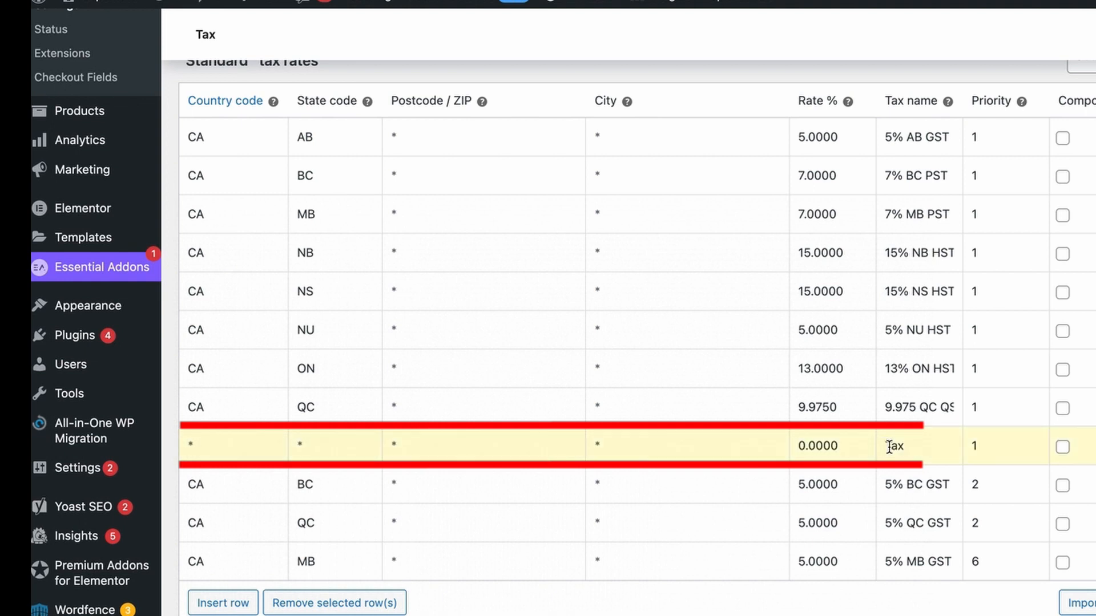
text(Zero Sale)
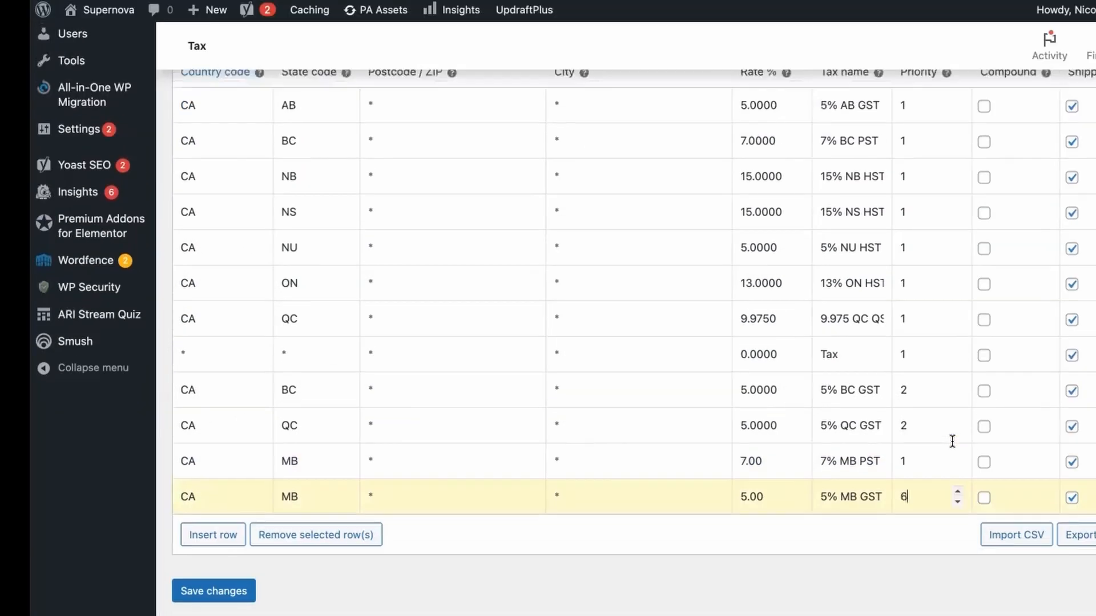
Save the standard tax rates with the two Manitoba rows.
scroll(967, 357, up, 2)
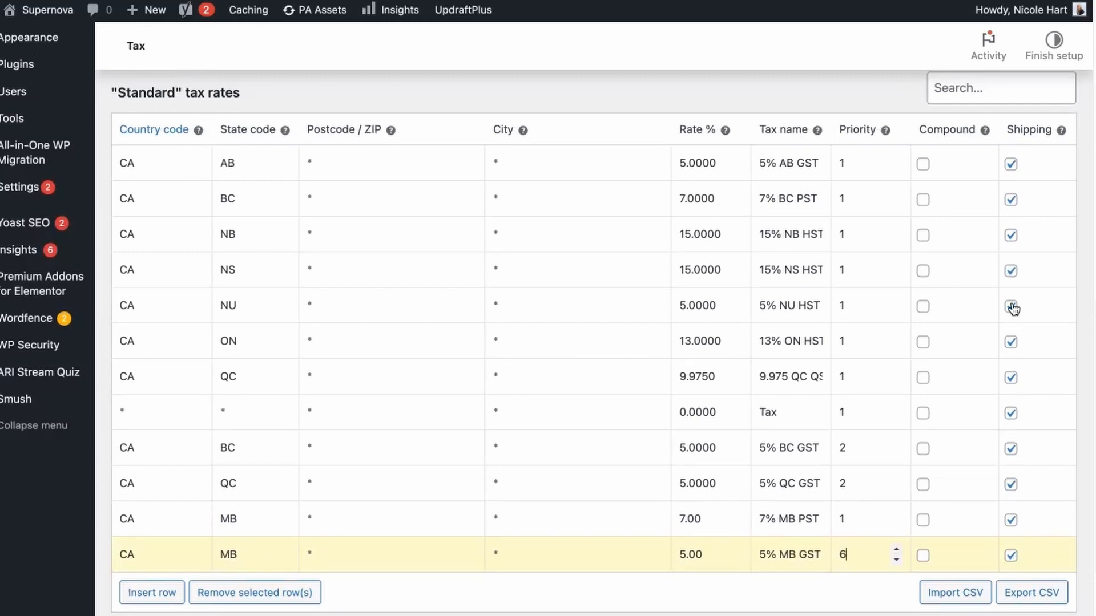
scroll(163, 547, down, 2)
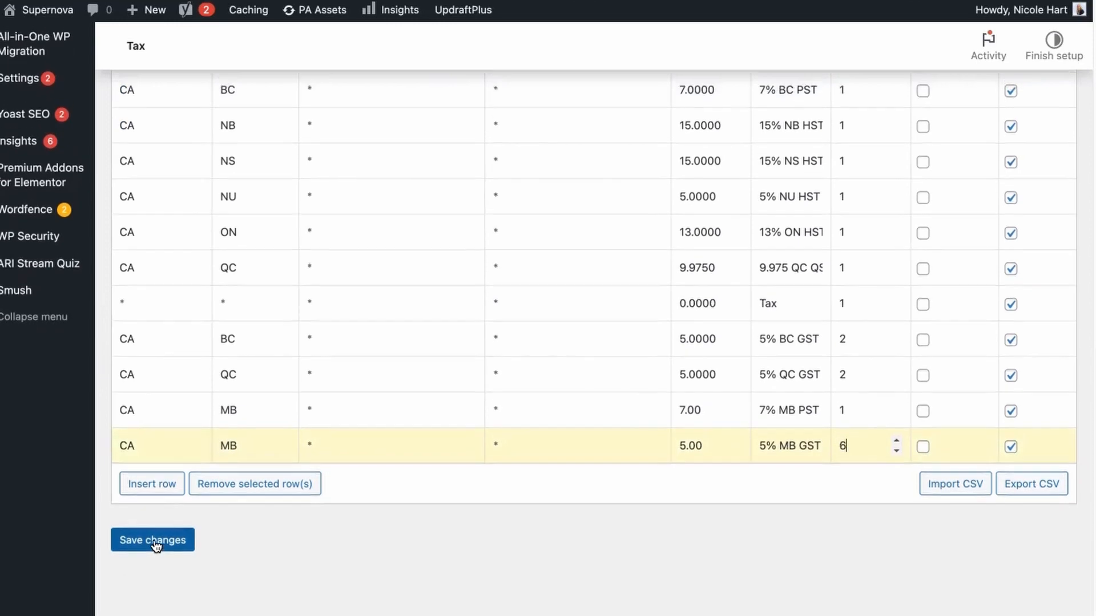
click(158, 545)
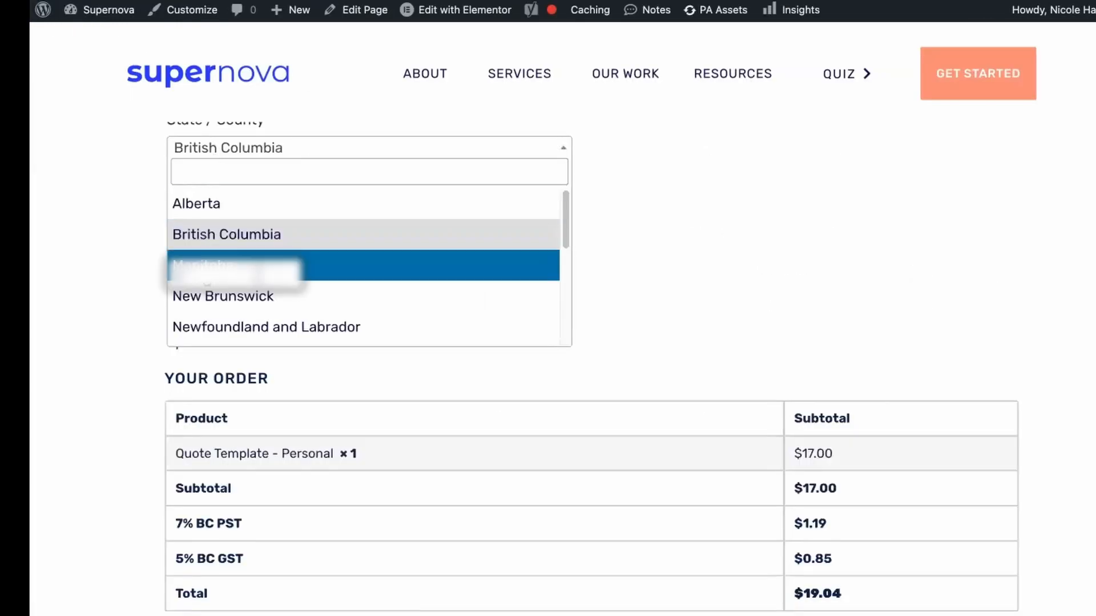
Choose Manitoba at checkout and compare the order's tax lines with the rows of the standard tax rates.
click(228, 267)
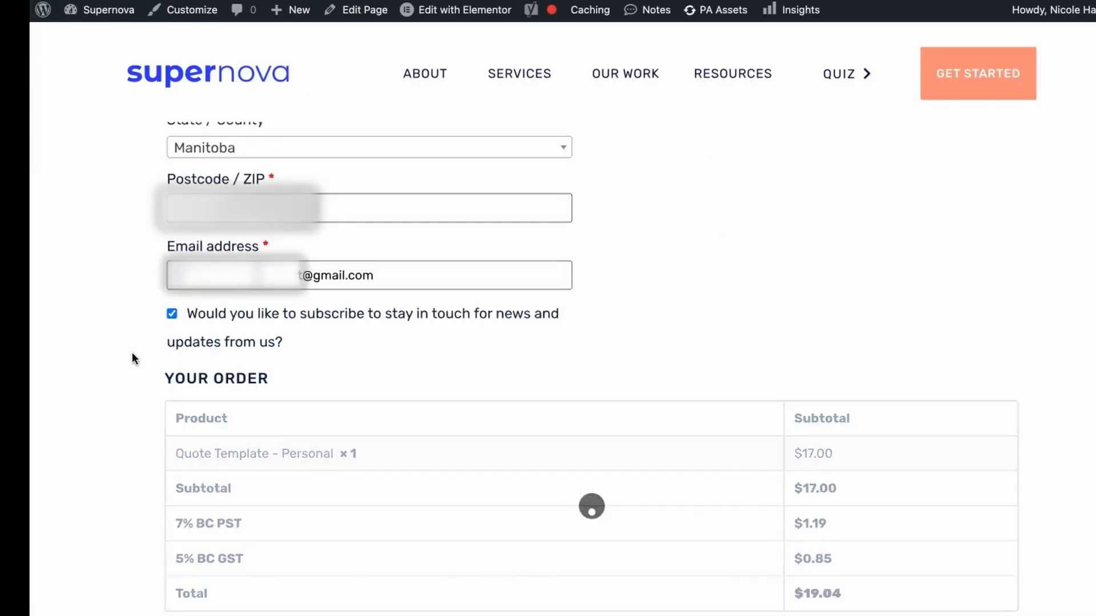
scroll(222, 469, down, 1)
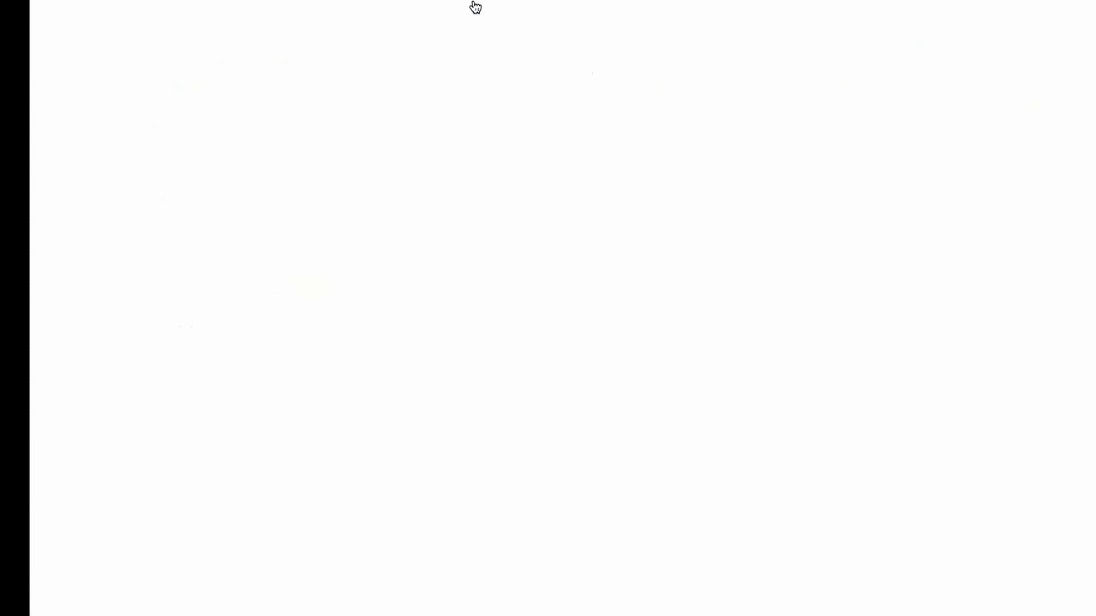
mouse_move(475, 10)
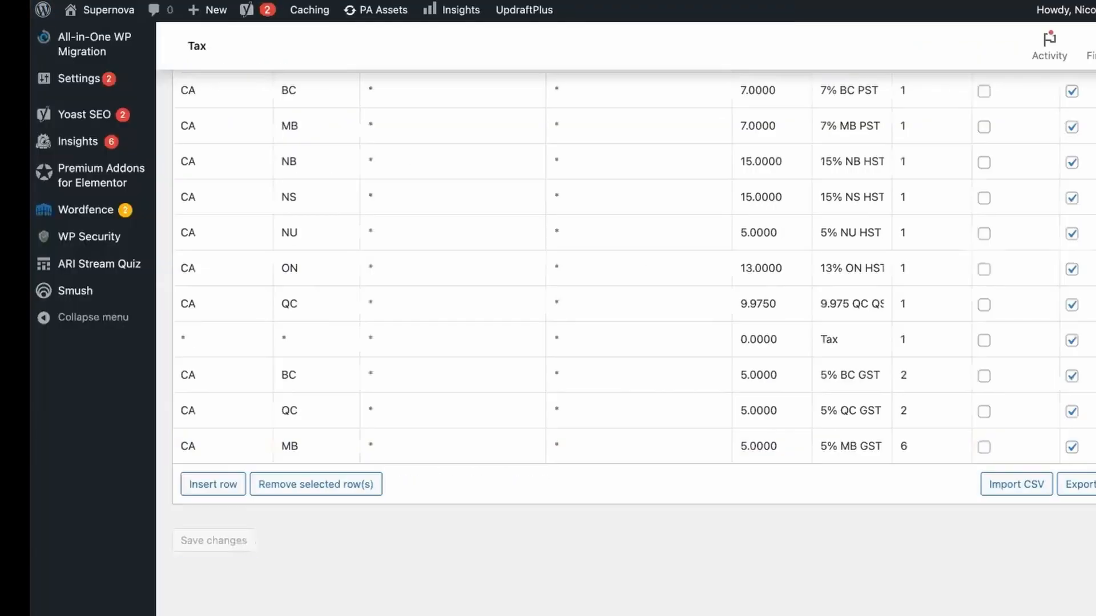
scroll(418, 308, up, 1)
scroll(419, 308, up, 1)
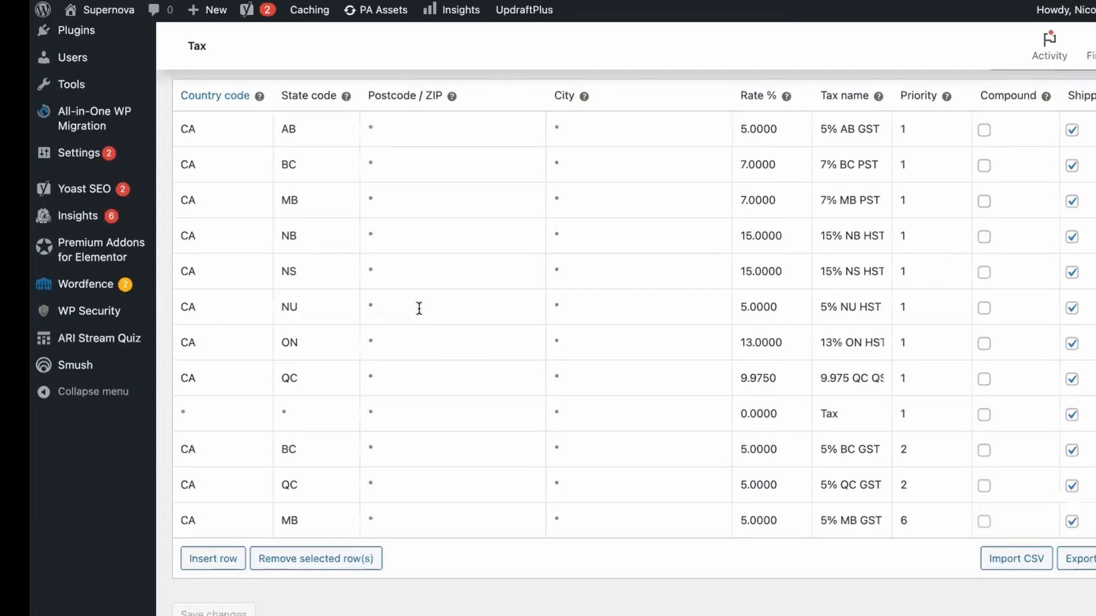